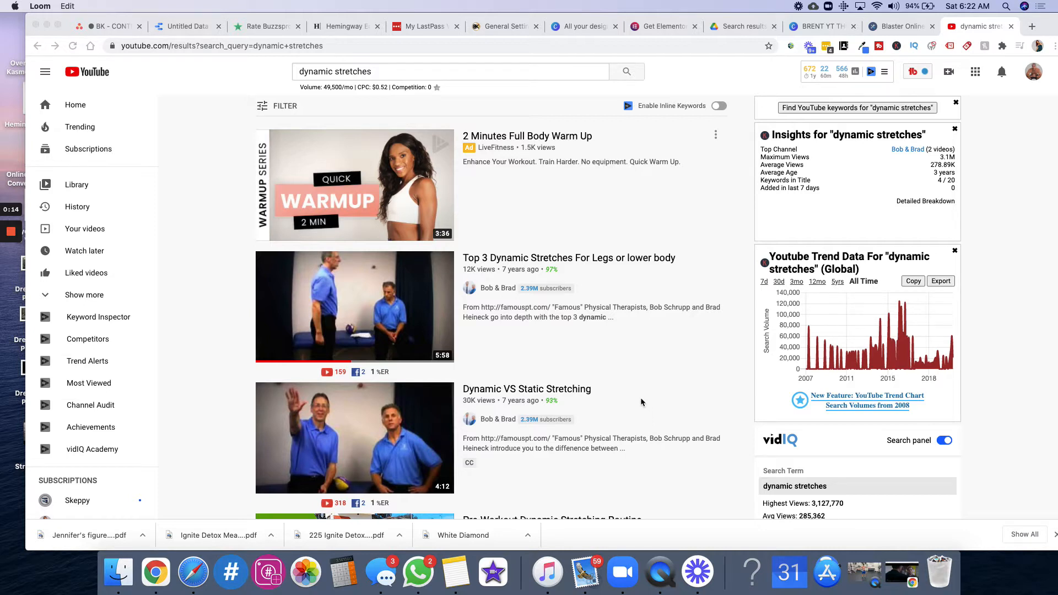
Switch to Finder and check the file info and tags of Dynamic Stretches.mp4 in the recent files.
left_click(110, 580)
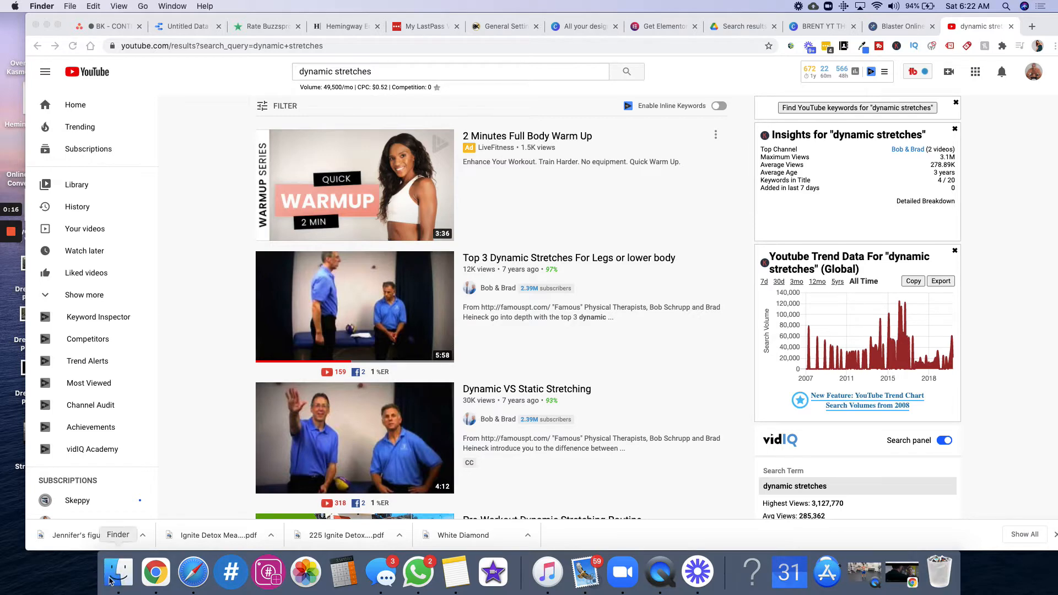
mouse_move(810, 78)
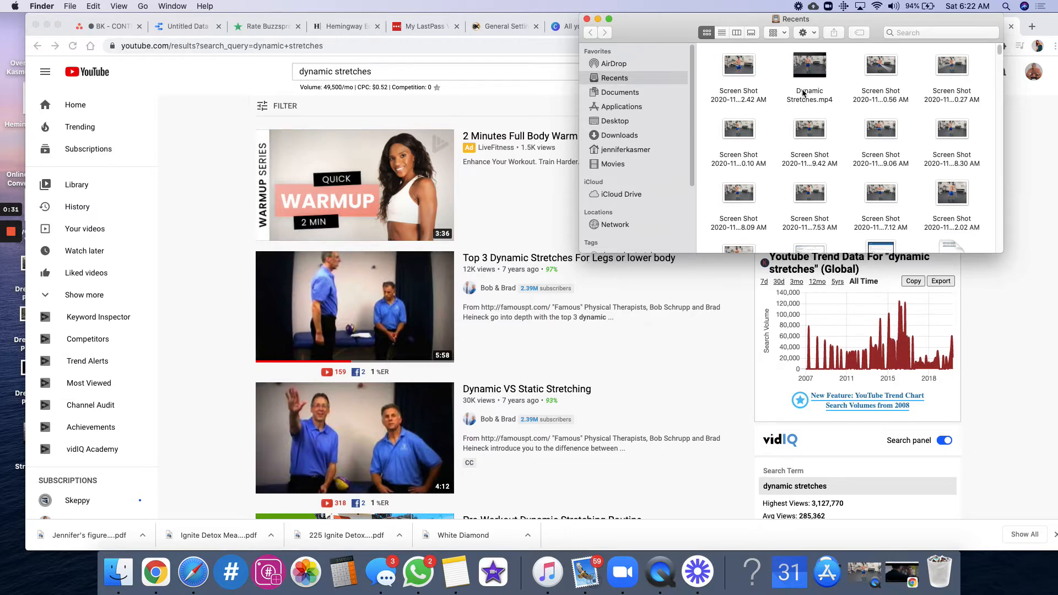
right_click(811, 76)
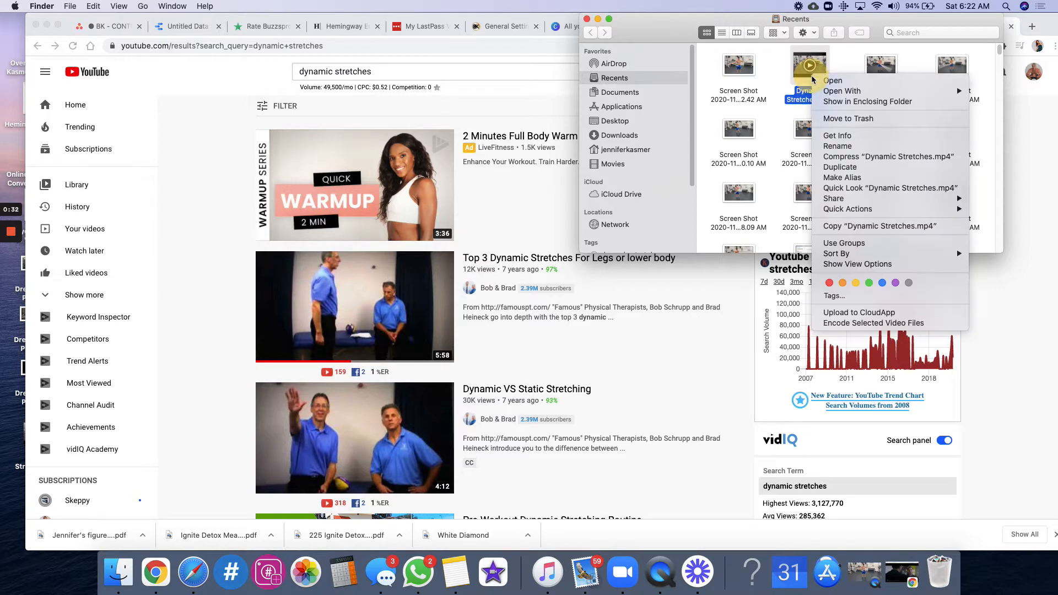
left_click(834, 137)
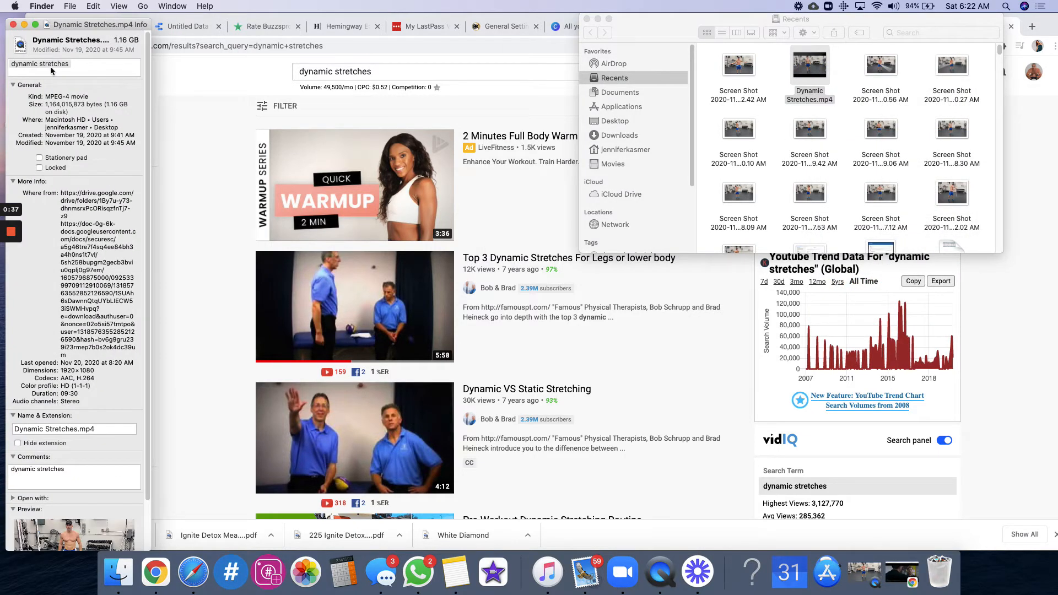
left_click(92, 63)
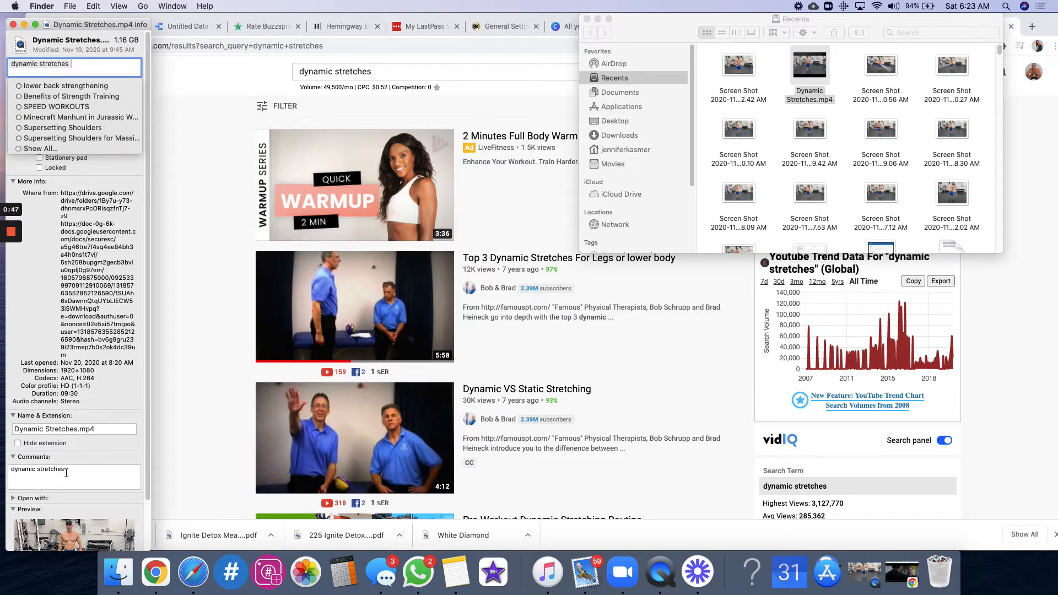
left_click(13, 24)
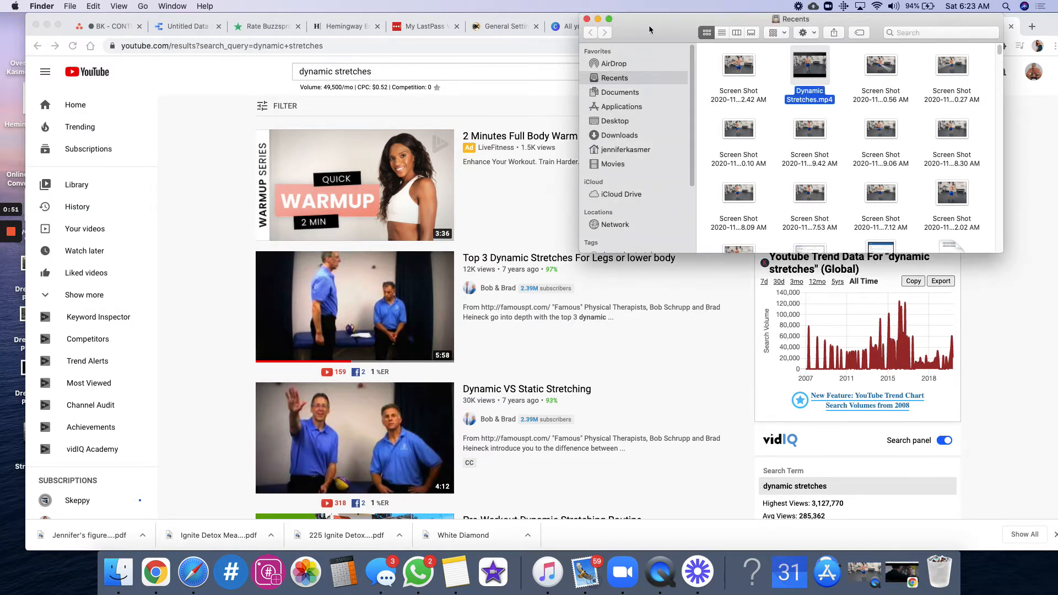
Start a new YouTube video upload and add Dynamic Stretches.mp4 from Finder's recent files.
left_click_drag(649, 30, 273, 40)
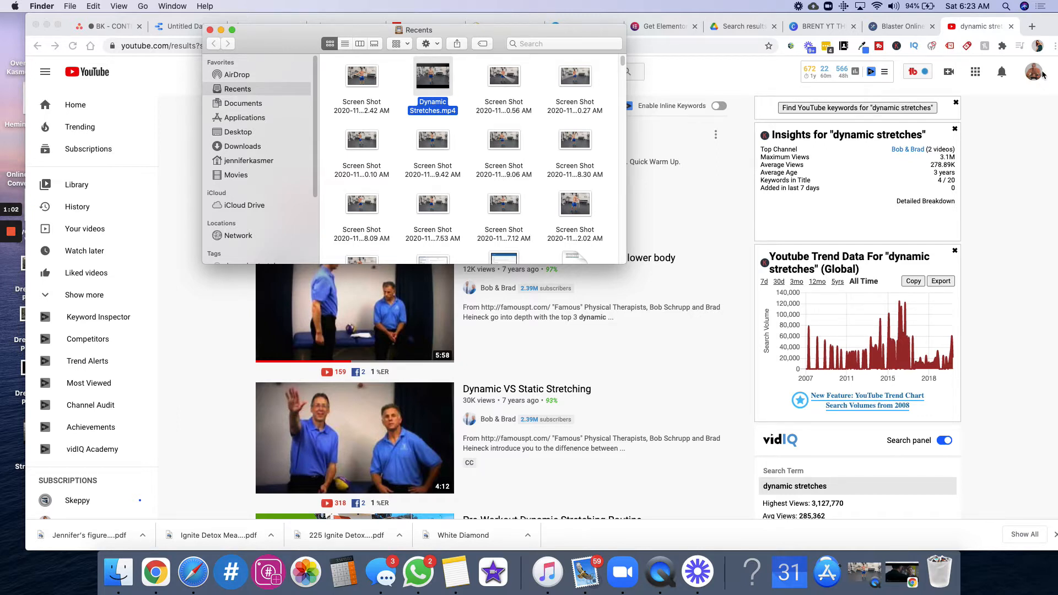
left_click(919, 73)
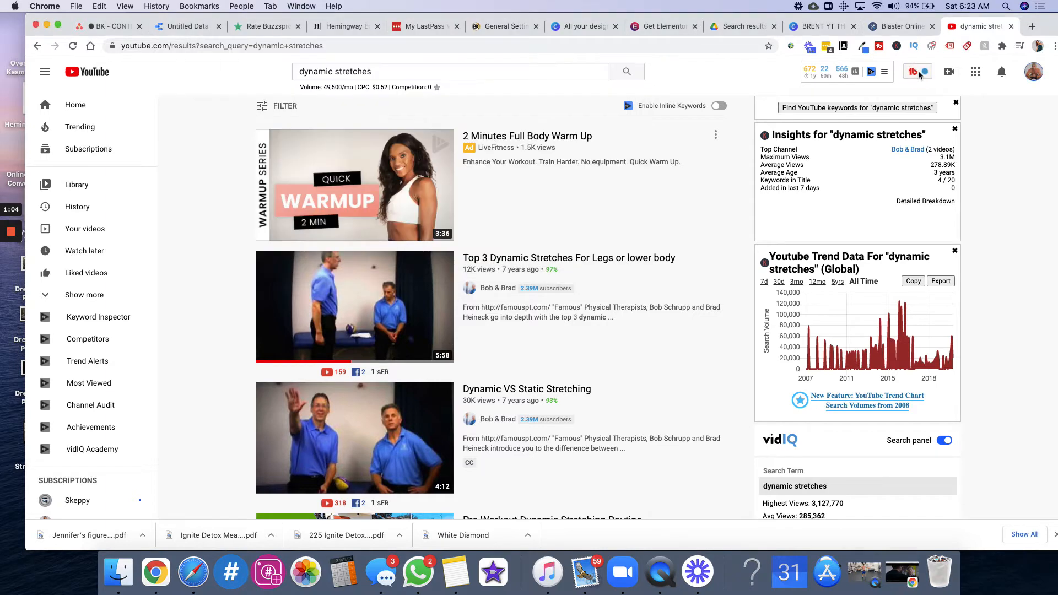
left_click(948, 72)
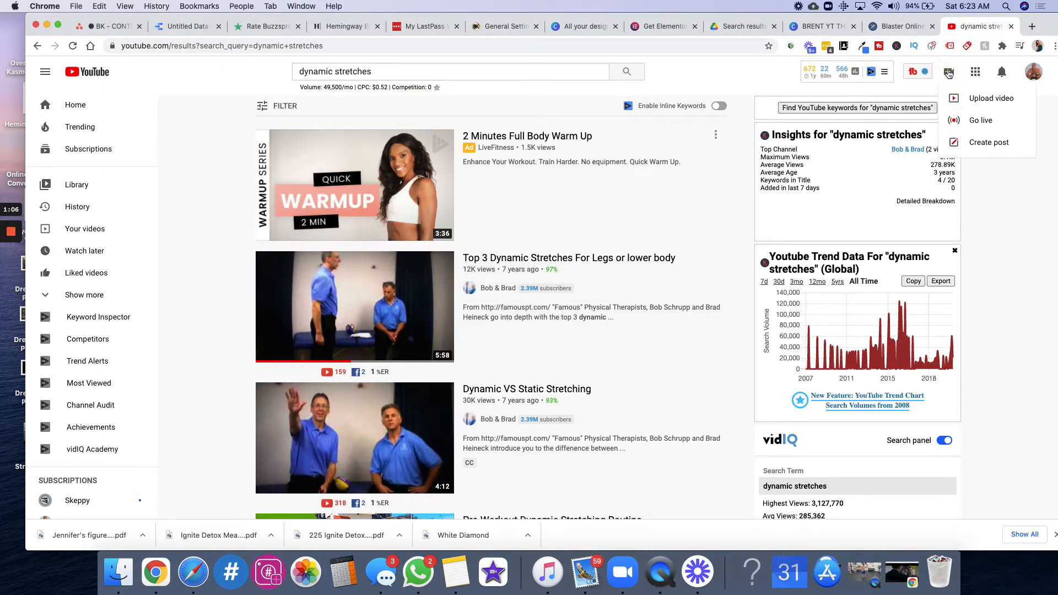
left_click(976, 99)
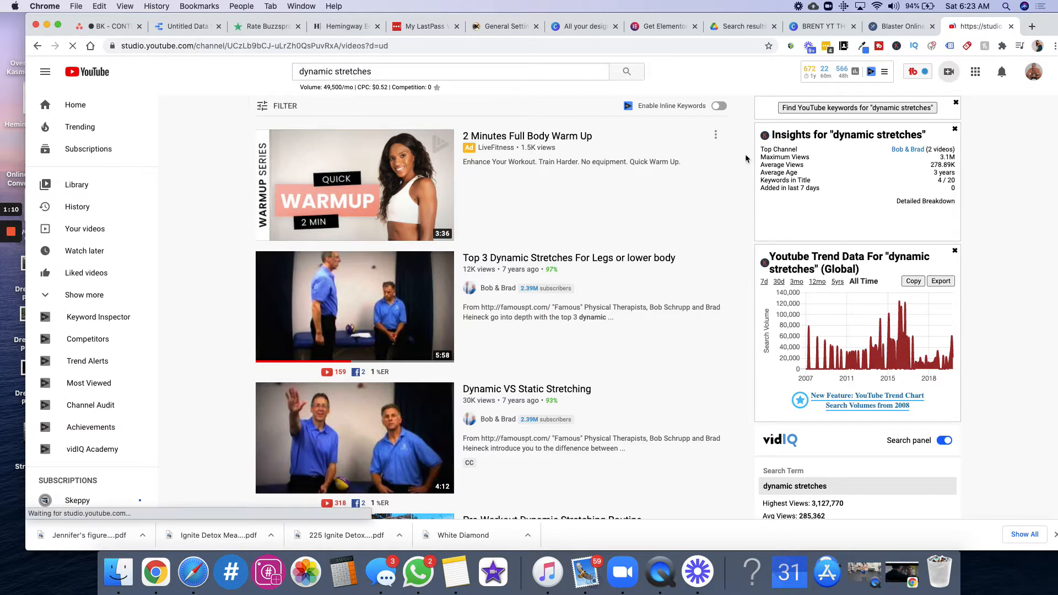
left_click(119, 573)
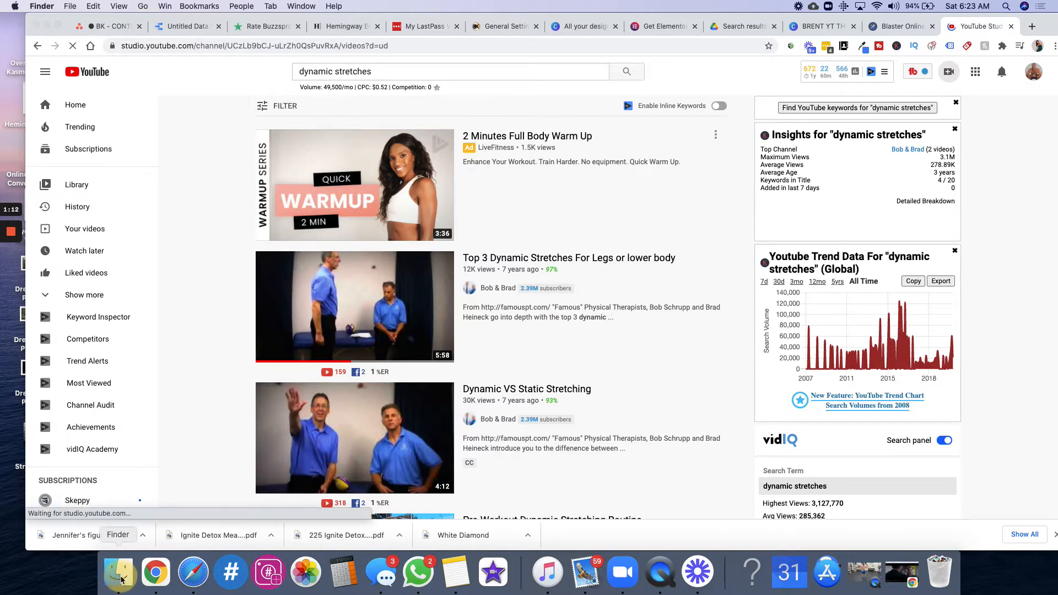
left_click_drag(283, 29, 733, 17)
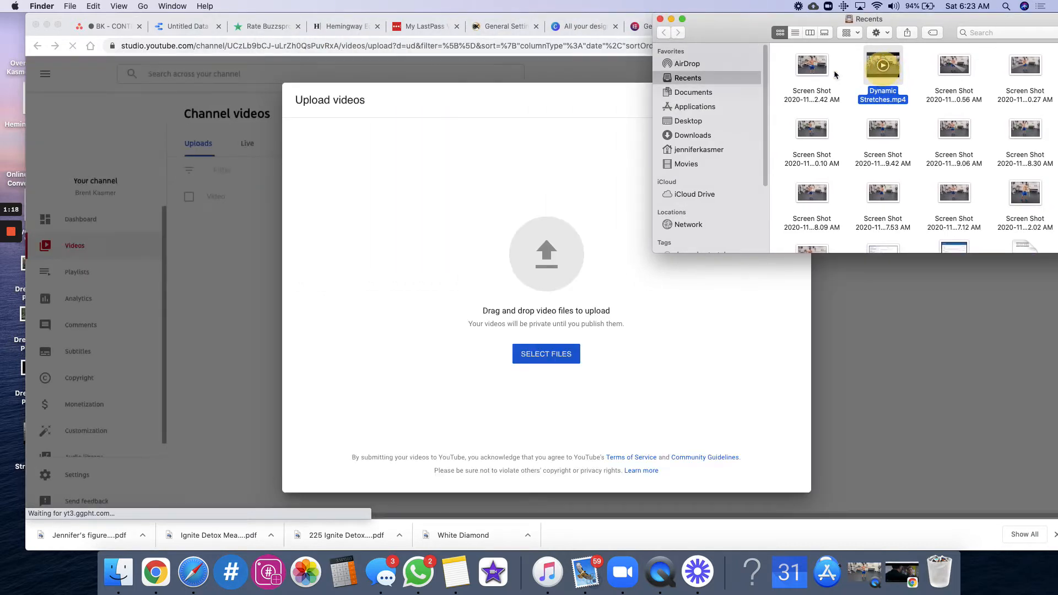
left_click_drag(882, 66, 562, 257)
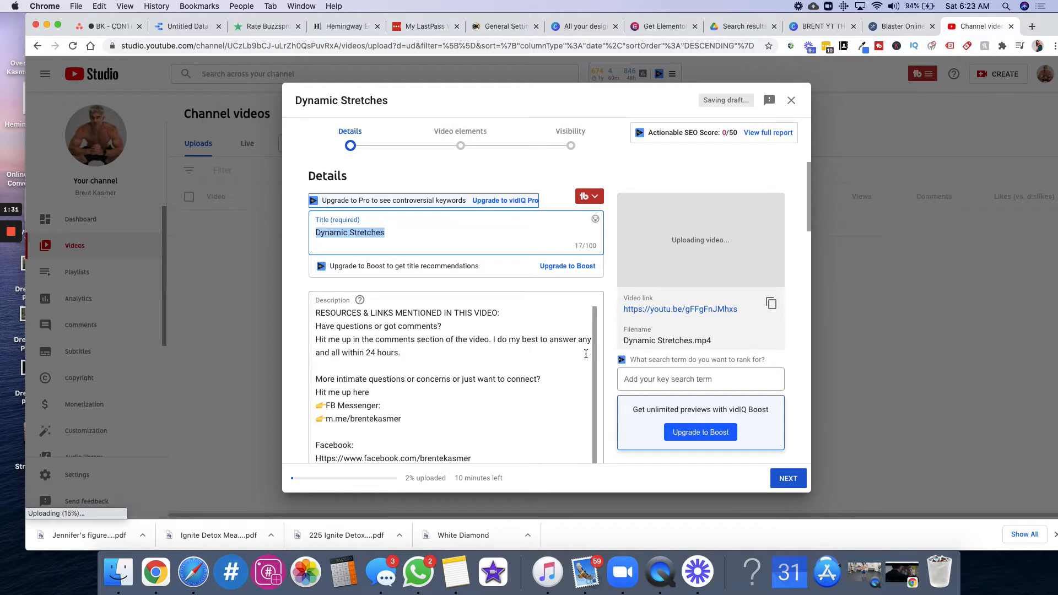
Move the Asana content project into its own browser window and narrow it to about half the screen.
left_click_drag(594, 342, 594, 288)
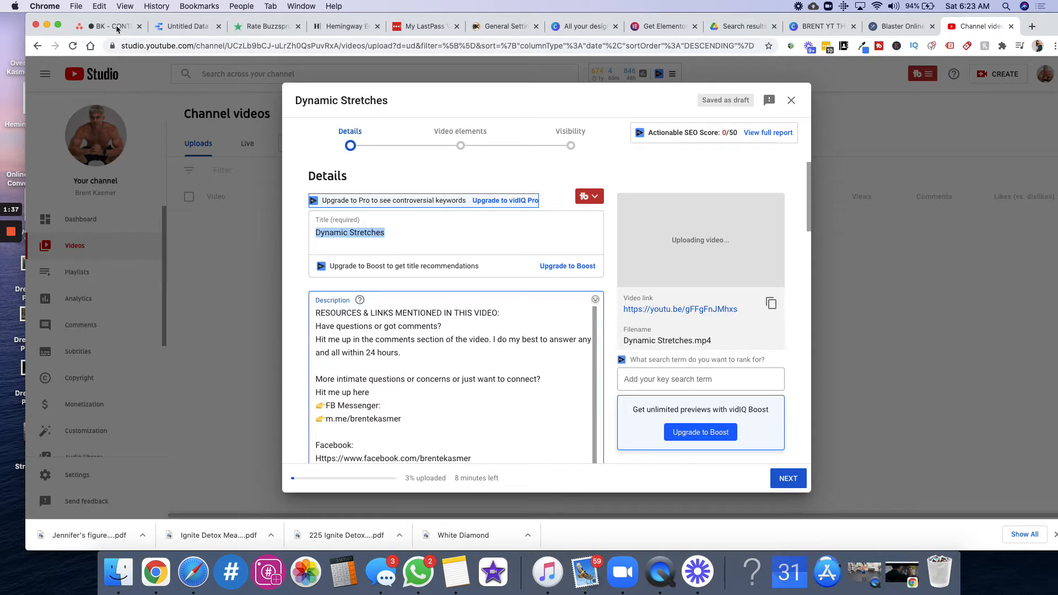
left_click_drag(117, 29, 93, 88)
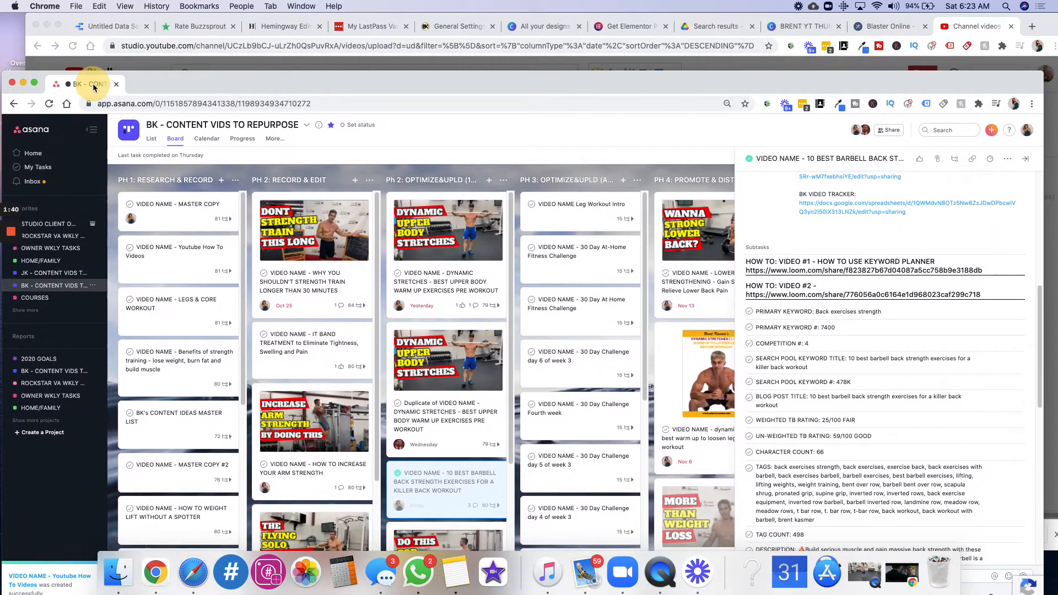
left_click_drag(1043, 202, 610, 209)
left_click_drag(460, 78, 442, 16)
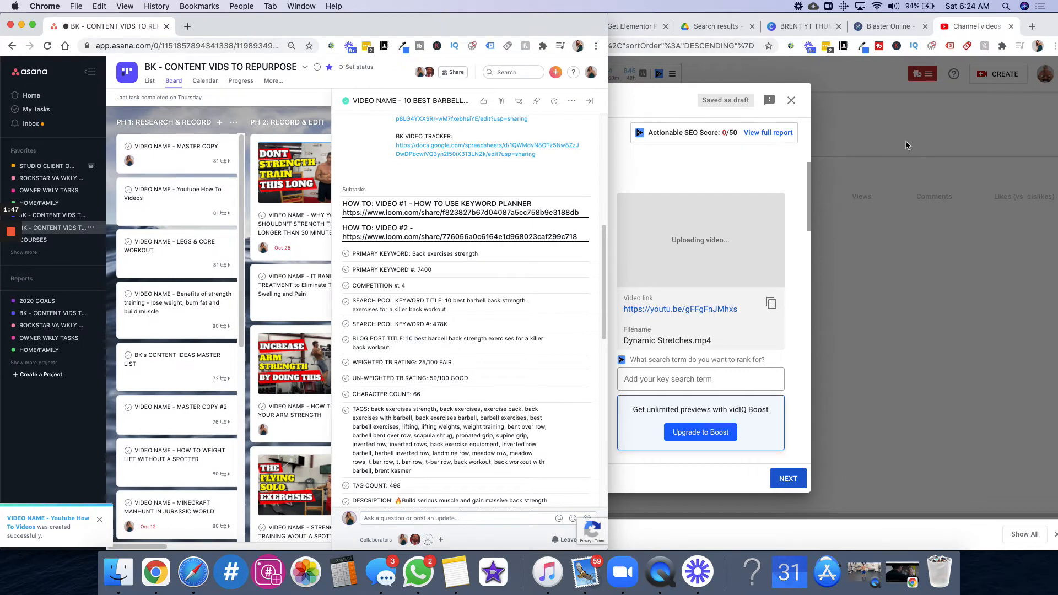
Separate YouTube Studio into its own window beside Asana, minimizing the leftover browser window and narrowing the Studio window.
left_click(977, 26)
left_click_drag(835, 171, 783, 182)
left_click_drag(755, 255, 498, 241)
left_click_drag(373, 175, 938, 19)
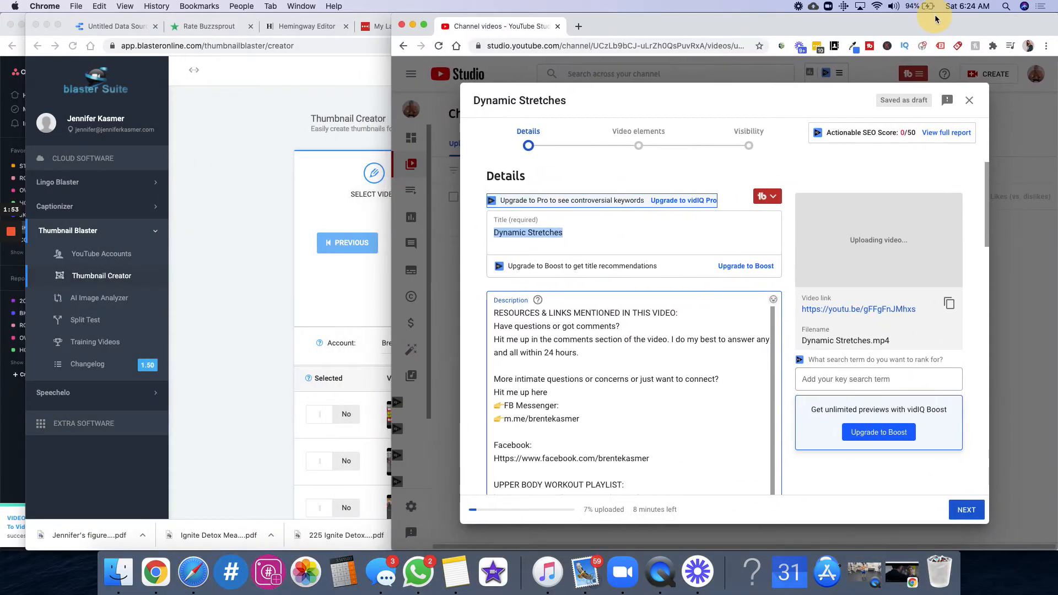
left_click(47, 26)
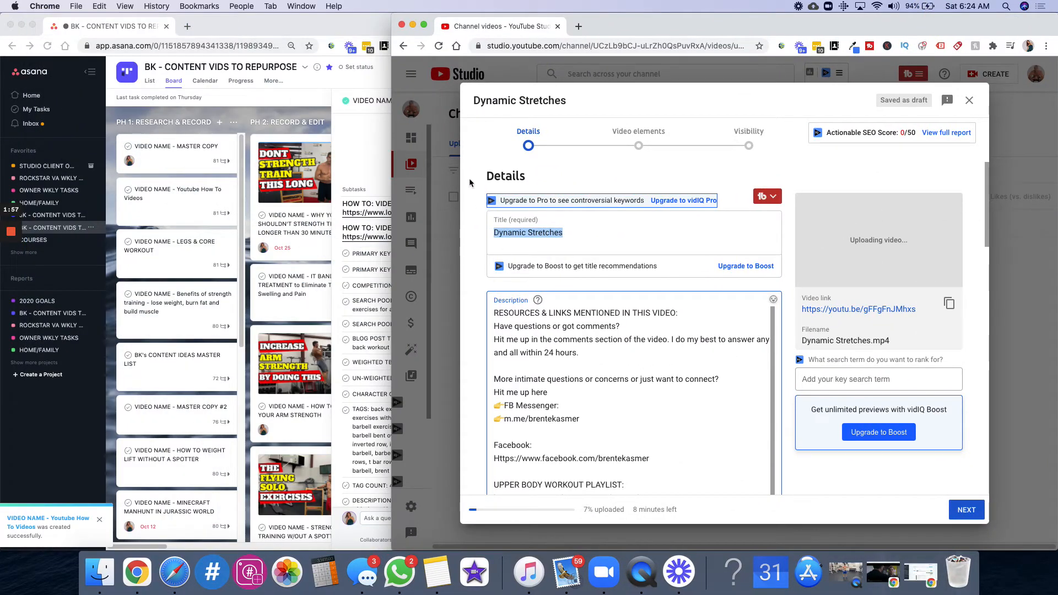
left_click_drag(393, 86, 493, 86)
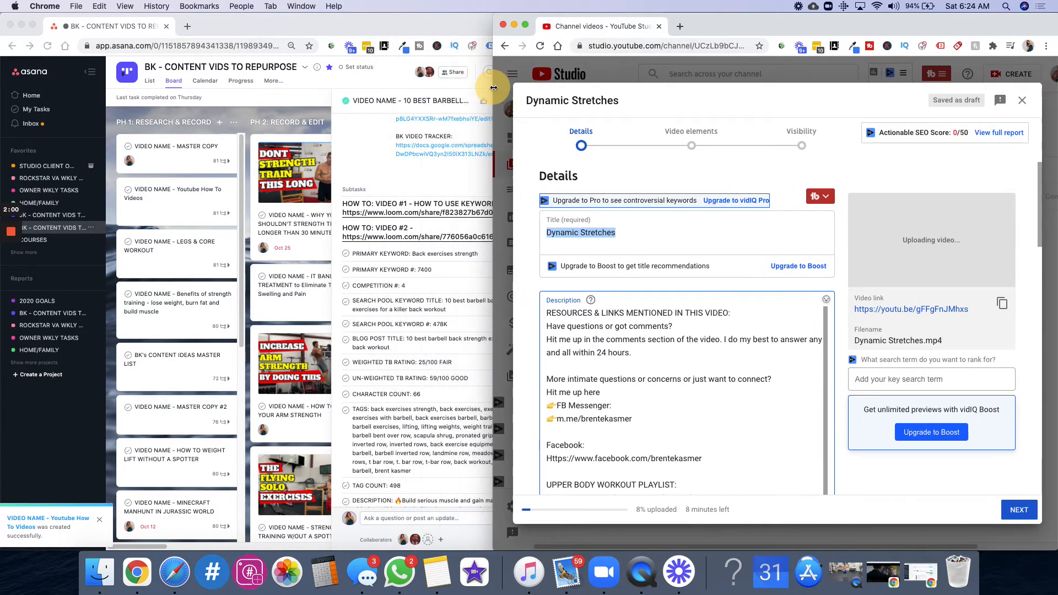
Search Asana for "dynamic" and try to open the first matching video task.
left_click(317, 108)
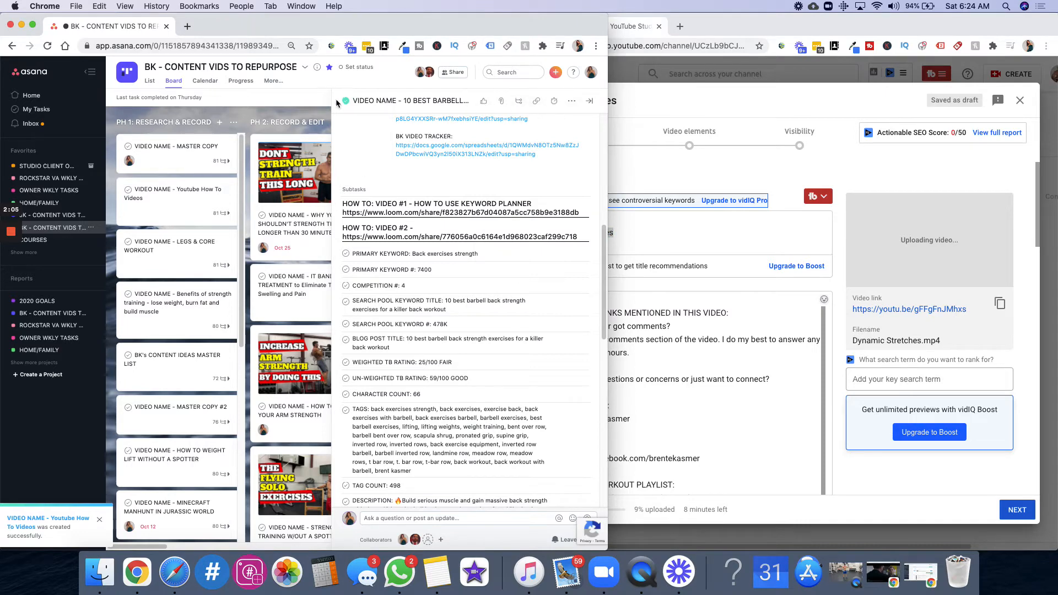
left_click(494, 74)
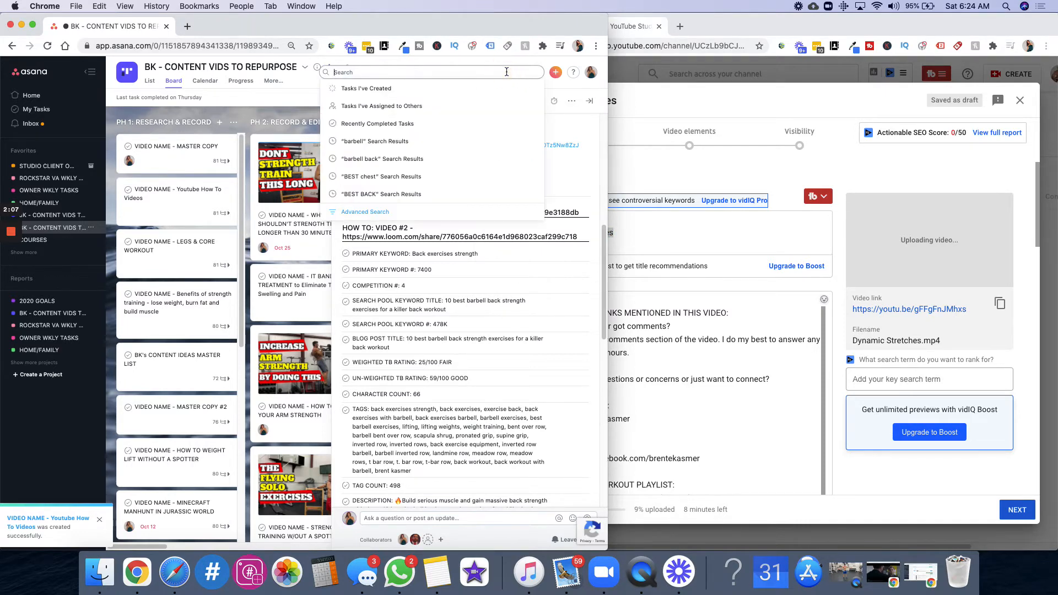
type("dynamic")
key("Return")
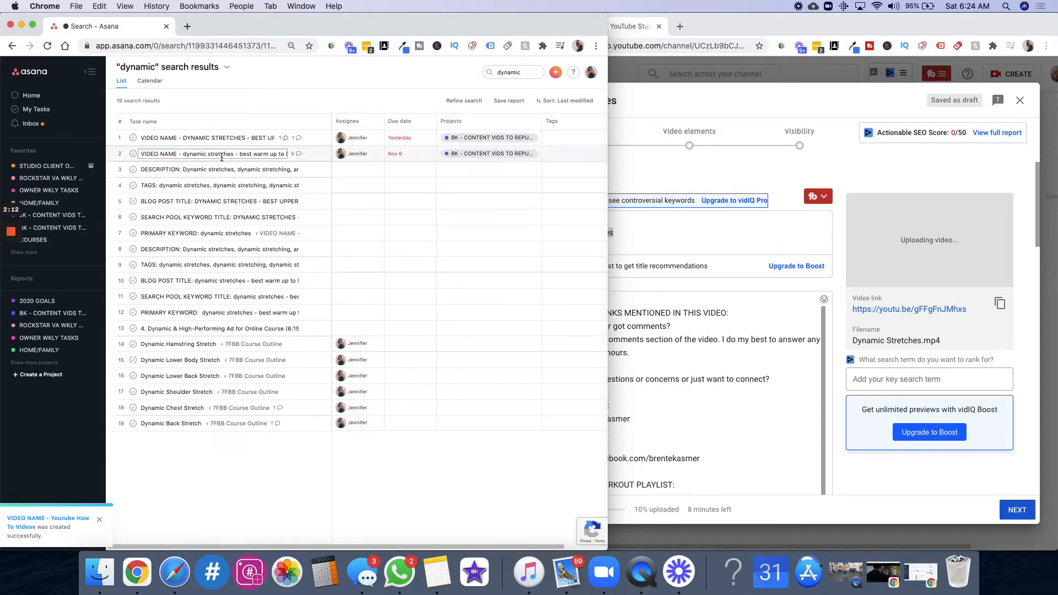
left_click(130, 140)
left_click(135, 141)
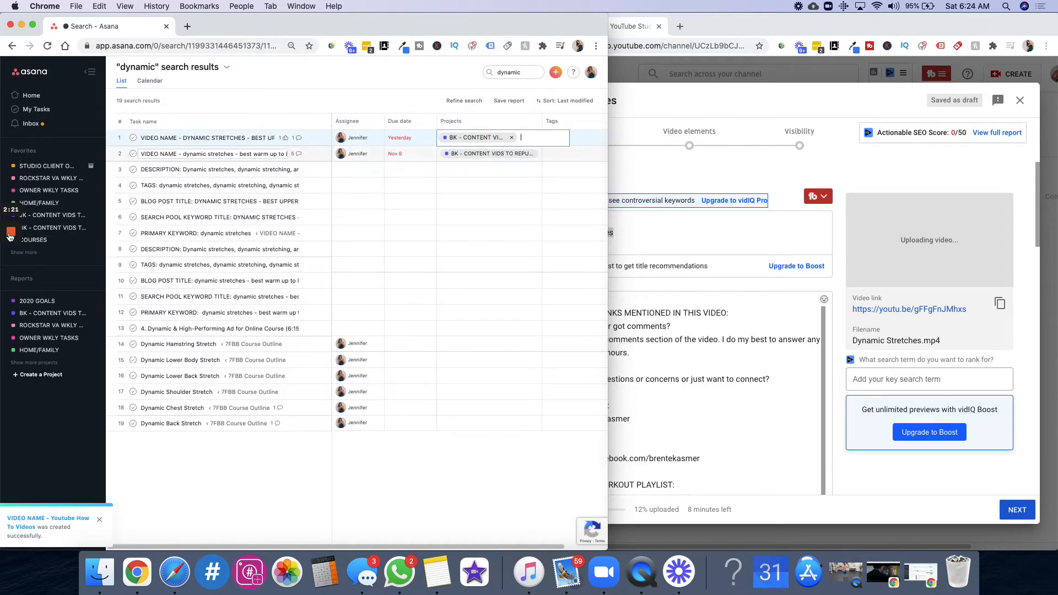
Open the upper body dynamic stretches task from the BK - CONTENT VIDS TO REPURPOSE board and adjust the Asana window's width.
left_click(59, 231)
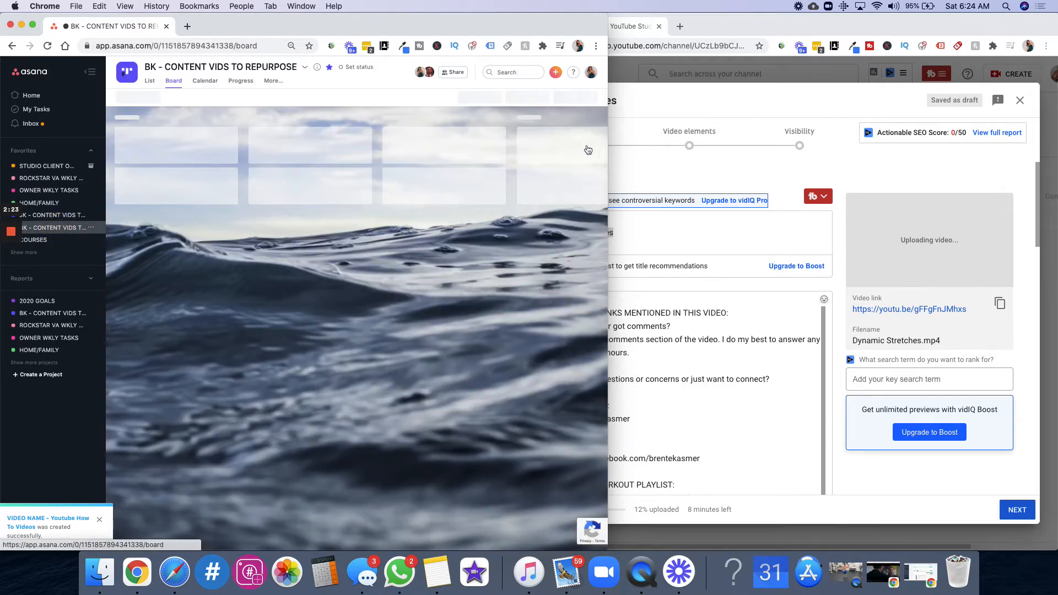
left_click_drag(606, 141, 651, 141)
left_click(450, 184)
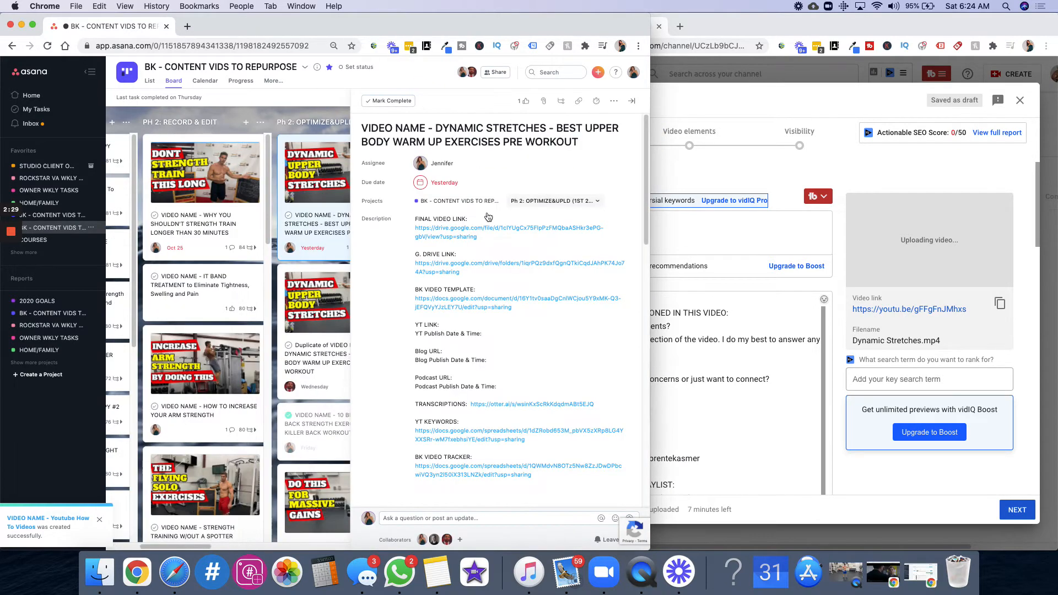
left_click_drag(651, 143, 622, 138)
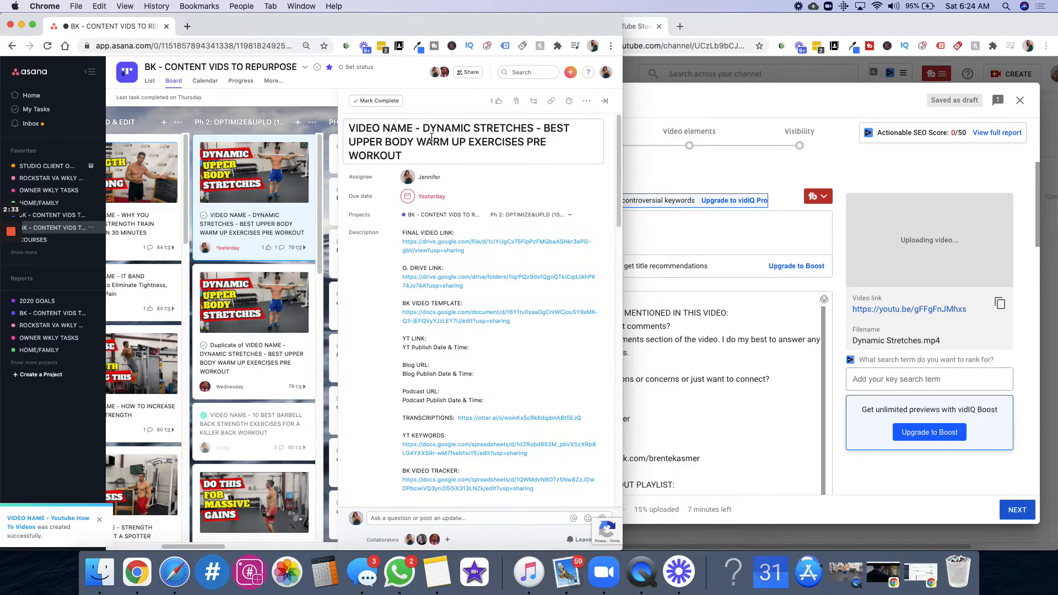
Replace the YouTube video title with "DYNAMIC STRETCHES - BEST UPPER BODY WARM UP EXERCISES PRE WORKOUT" copied from the Asana task.
left_click_drag(422, 128, 476, 162)
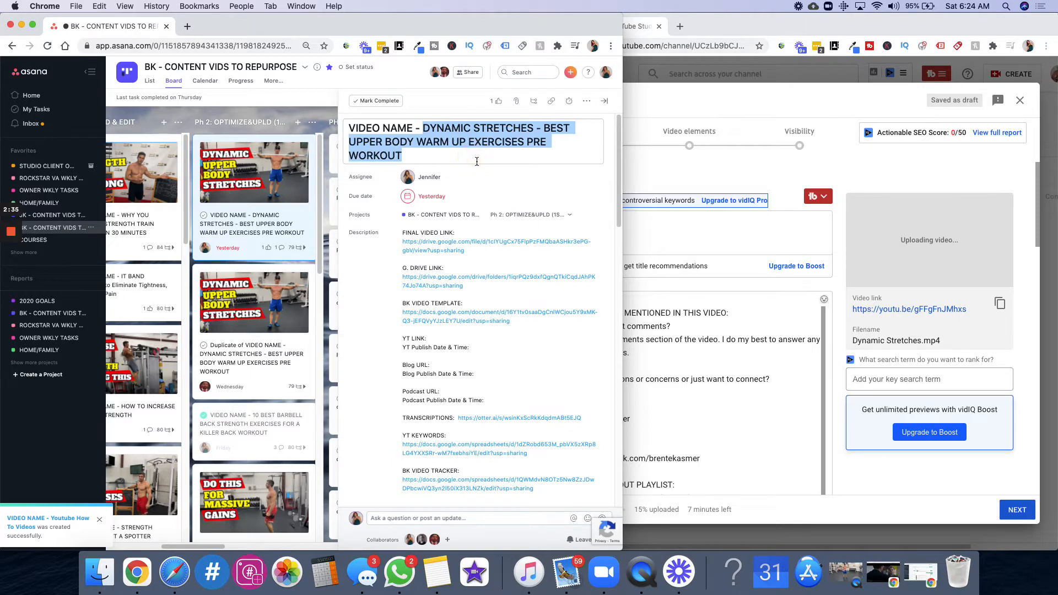
key("super+c")
left_click(707, 174)
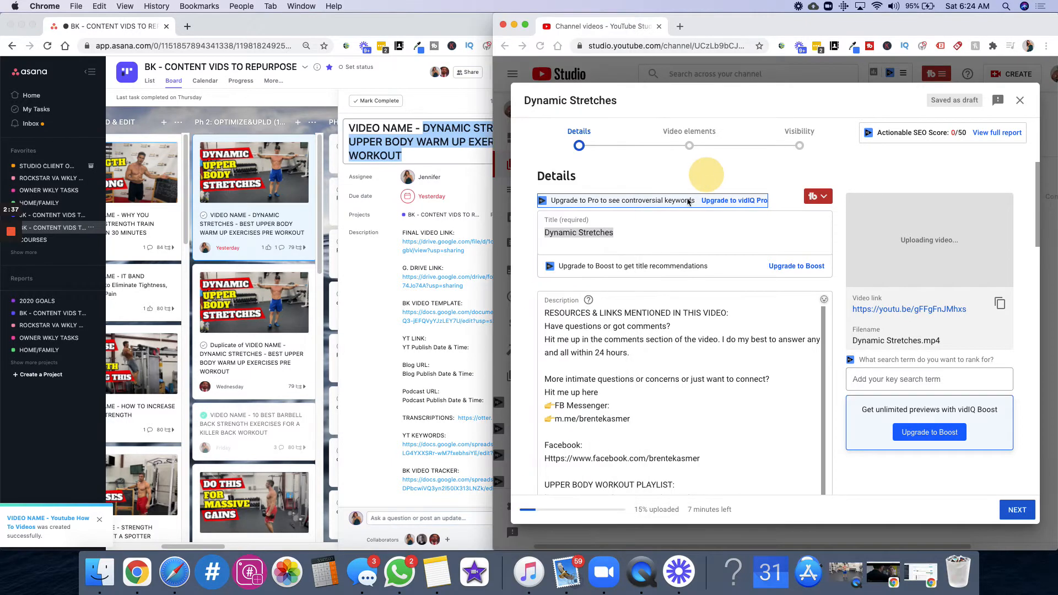
left_click(642, 236)
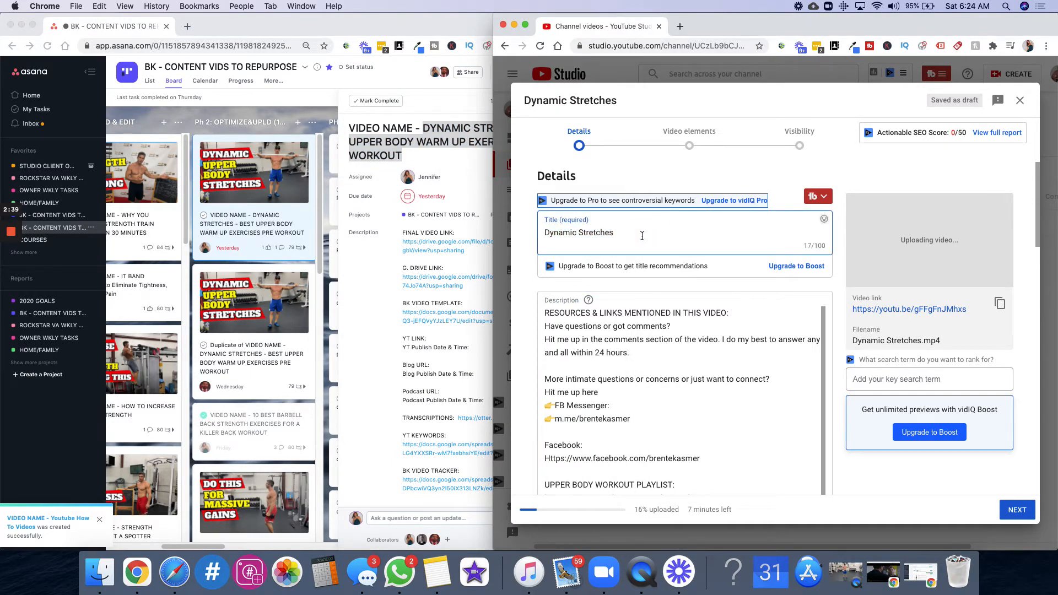
left_click_drag(642, 235, 528, 232)
key("super+v")
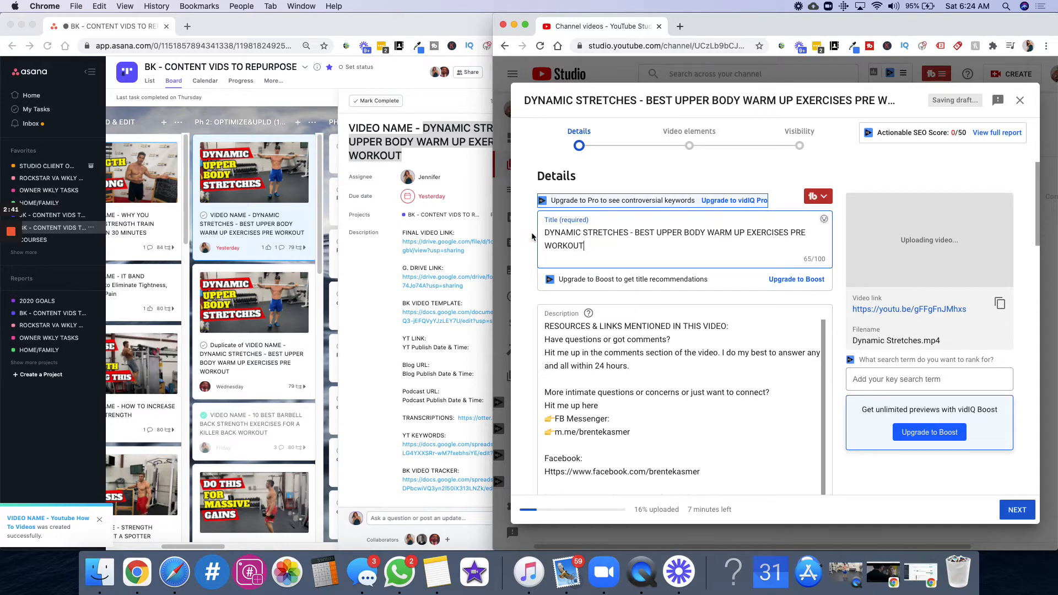
Insert three blank lines above RESOURCES & LINKS MENTIONED IN THIS VIDEO in the YouTube description.
left_click(545, 327)
key("Return")
key("Return")
key("Return")
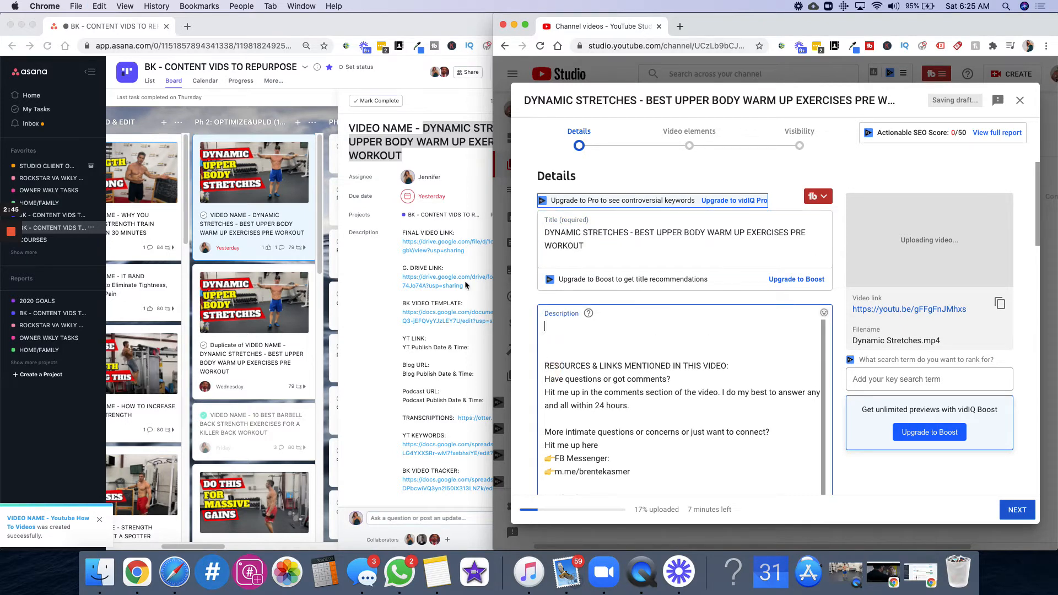
Copy the description text from the Asana task's DESCRIPTION subtask into the blank space at the start of the YouTube description.
left_click(468, 169)
scroll(510, 338, "down", 10)
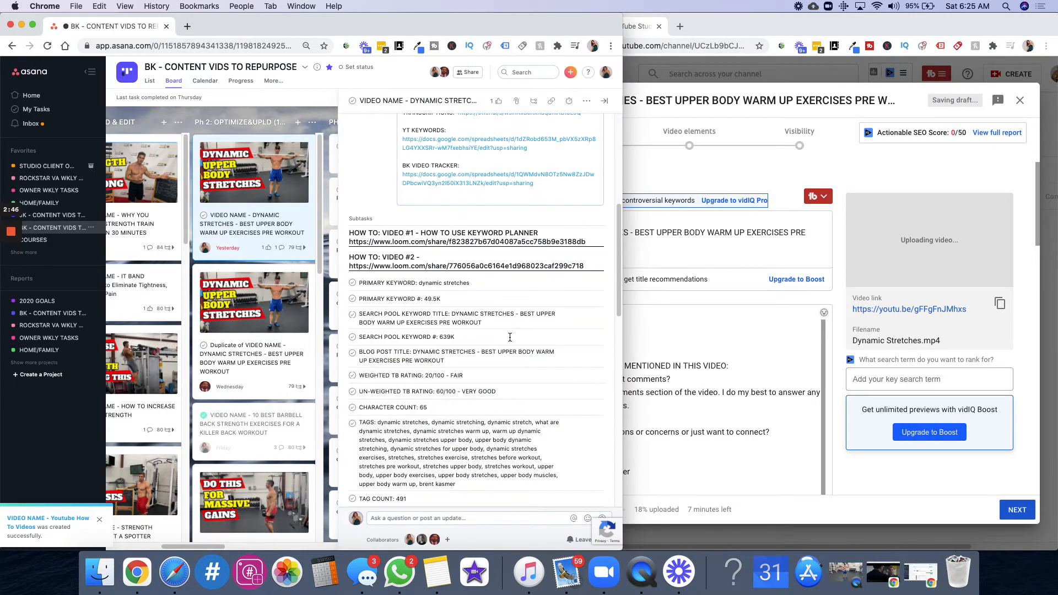
scroll(510, 338, "down", 2)
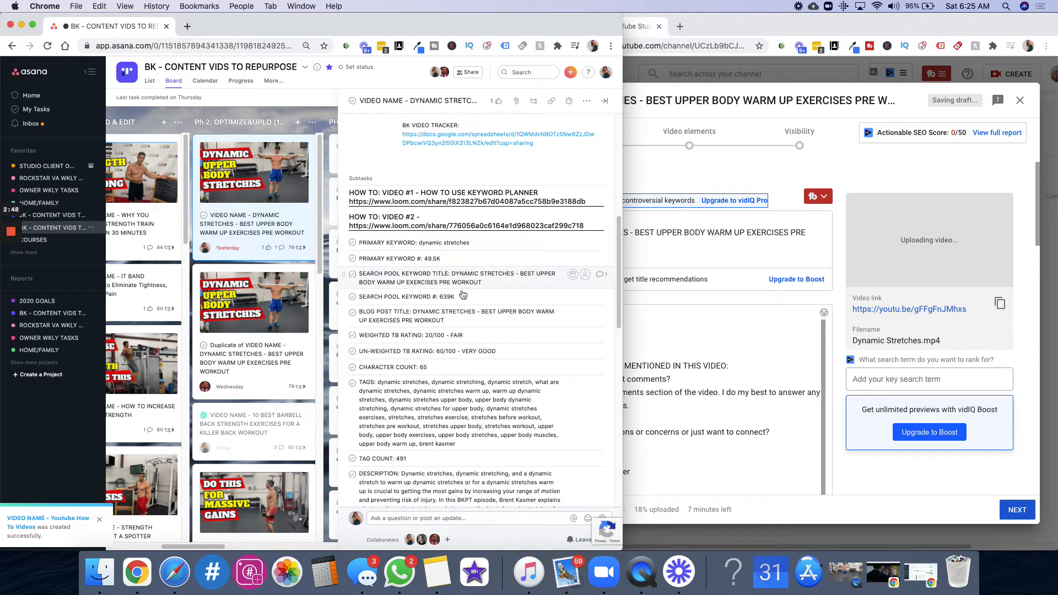
scroll(441, 331, "down", 5)
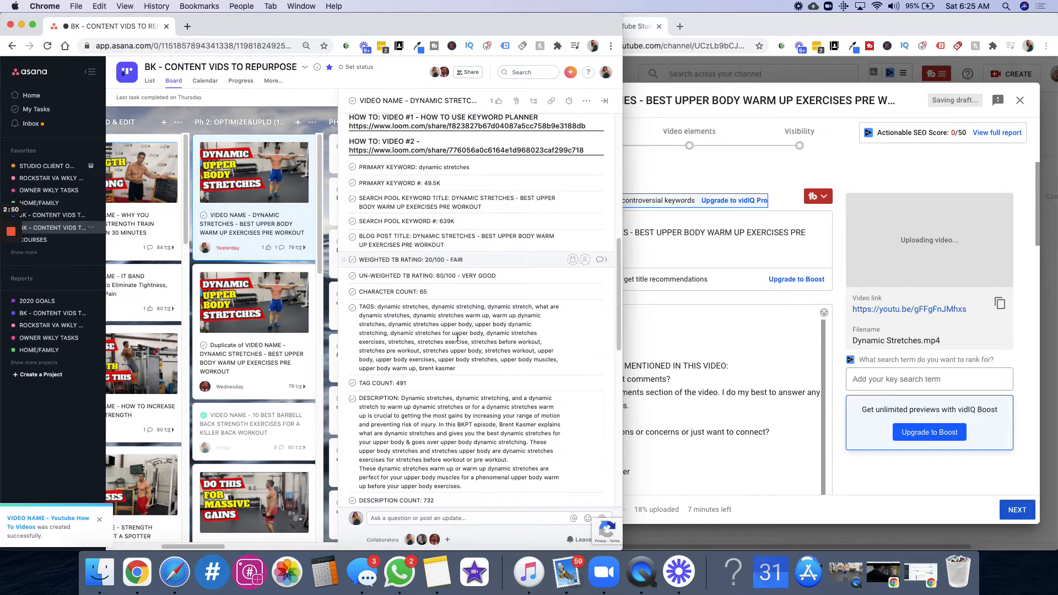
scroll(421, 349, "down", 2)
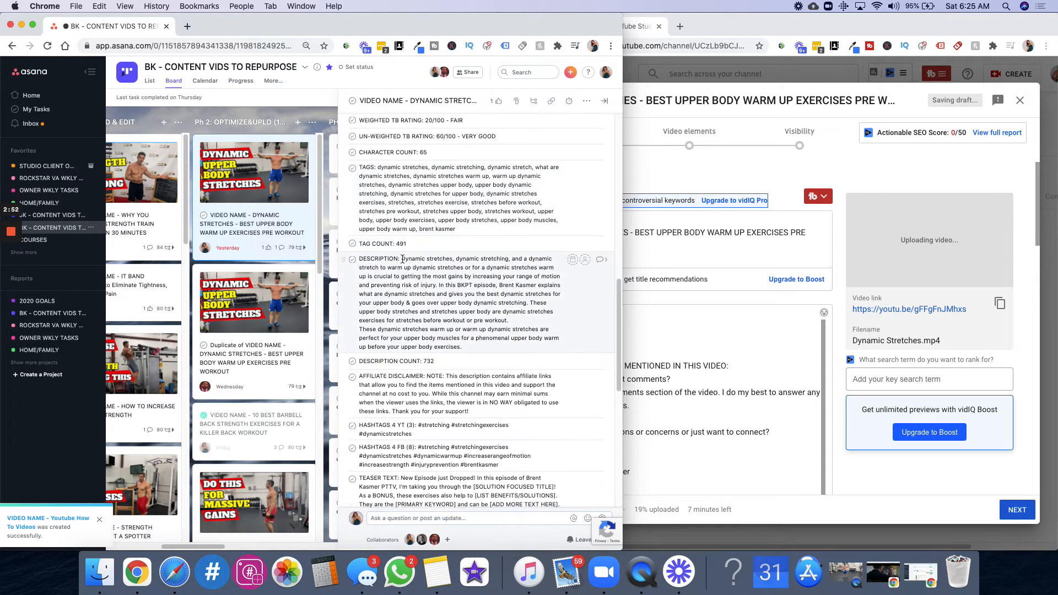
left_click_drag(402, 259, 471, 347)
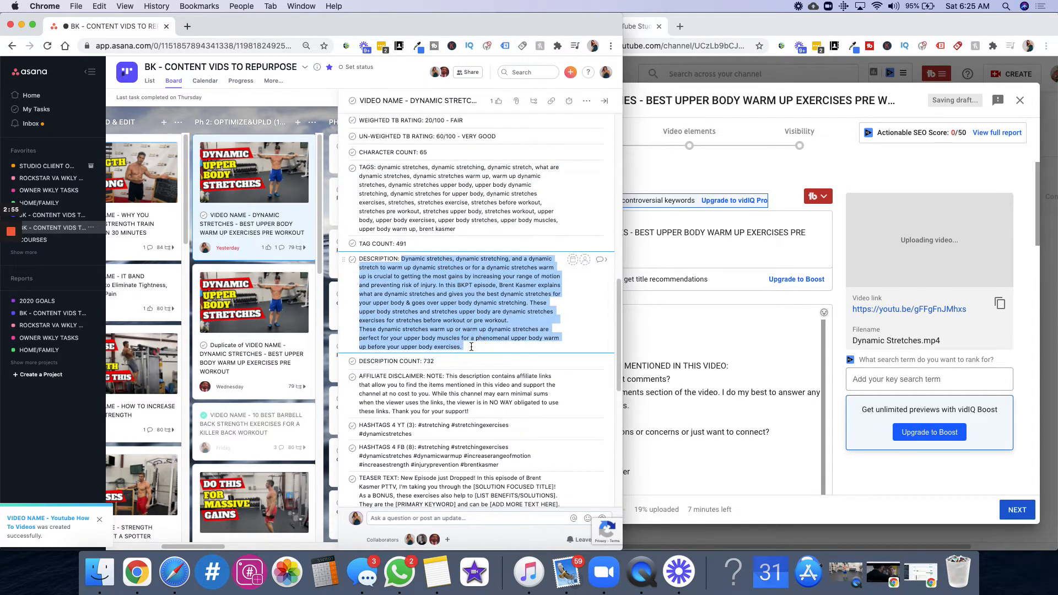
left_click(673, 329)
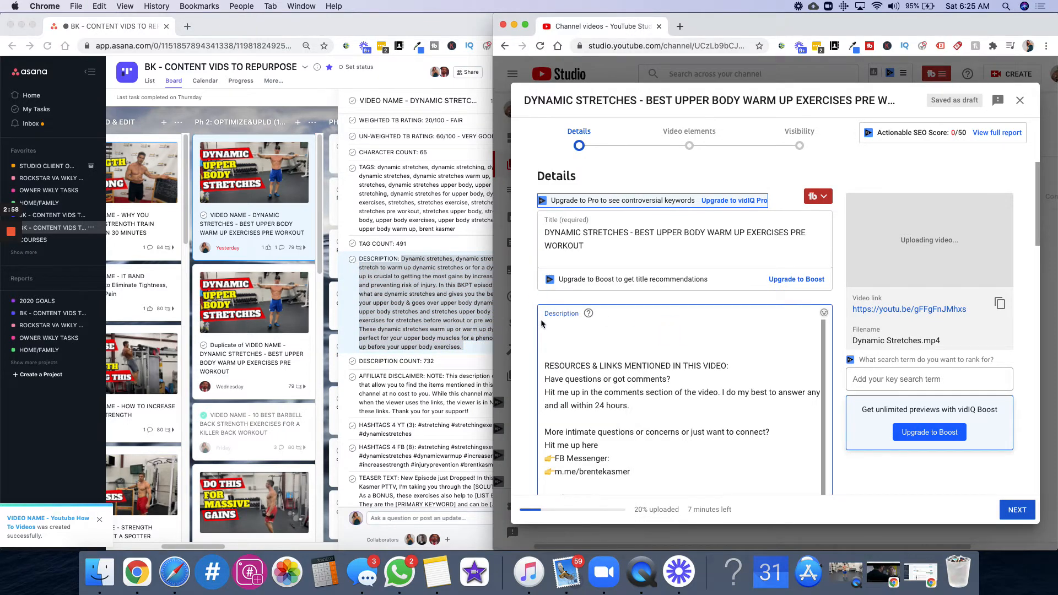
key("super+v")
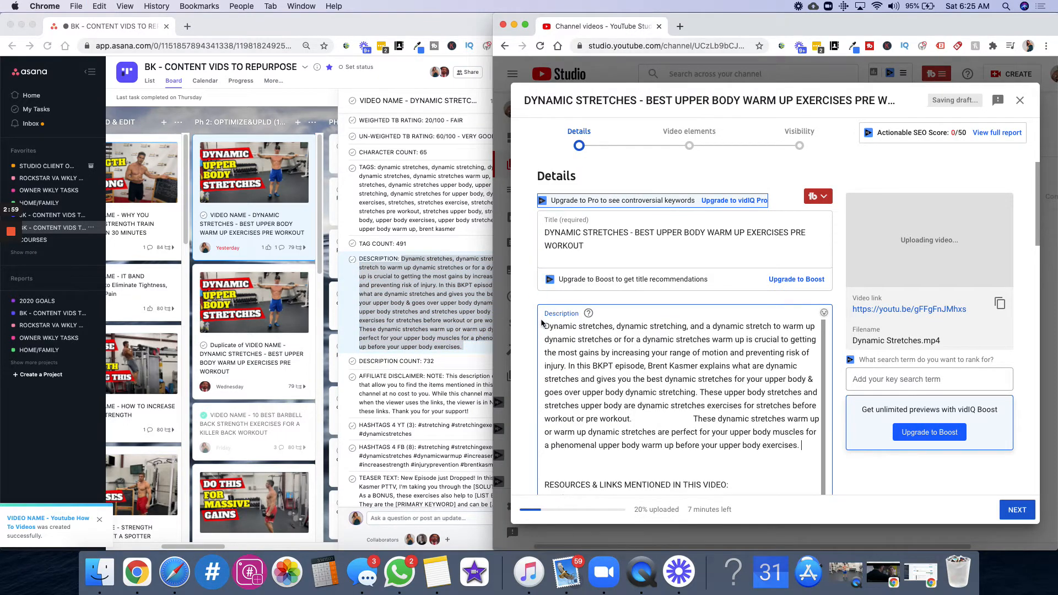
Add #stretching #stretchingexercises #dynamicstretches from the Asana HASHTAGS 4 YT subtask on a line below the YouTube description's intro text.
left_click(462, 367)
scroll(414, 325, "down", 5)
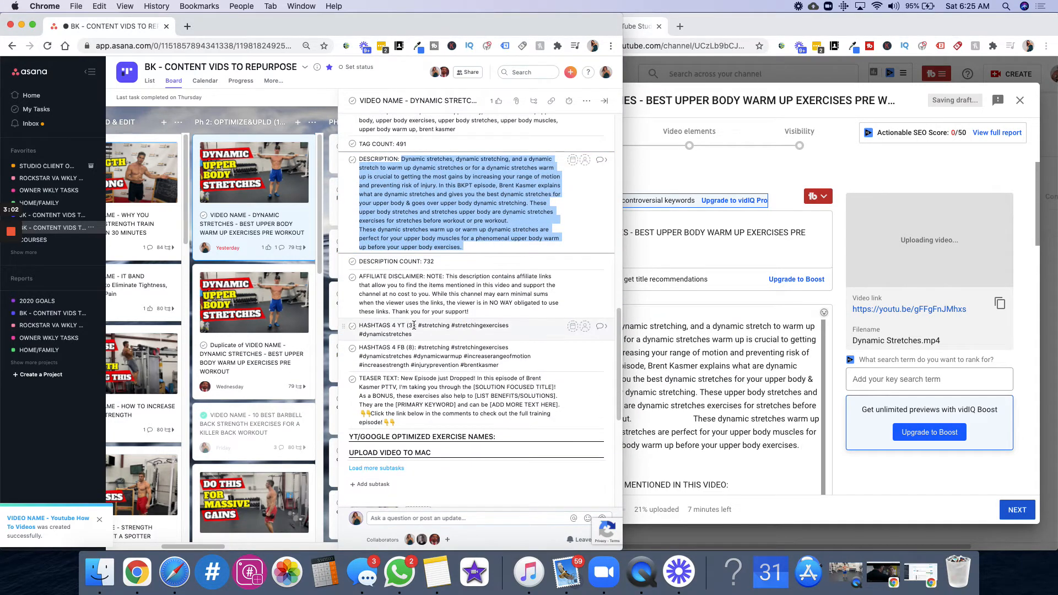
left_click_drag(419, 325, 433, 334)
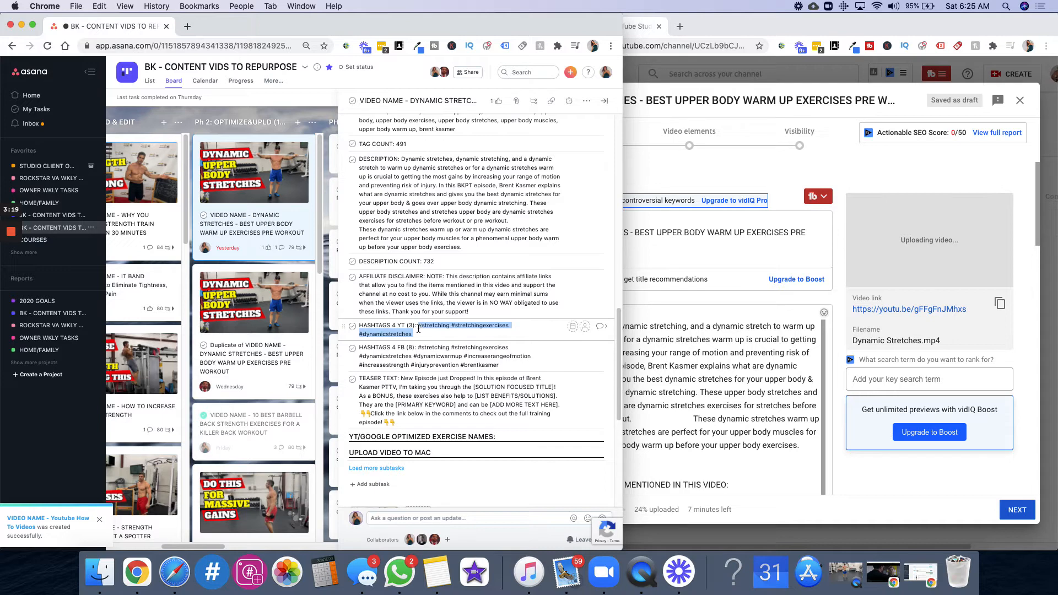
left_click(681, 334)
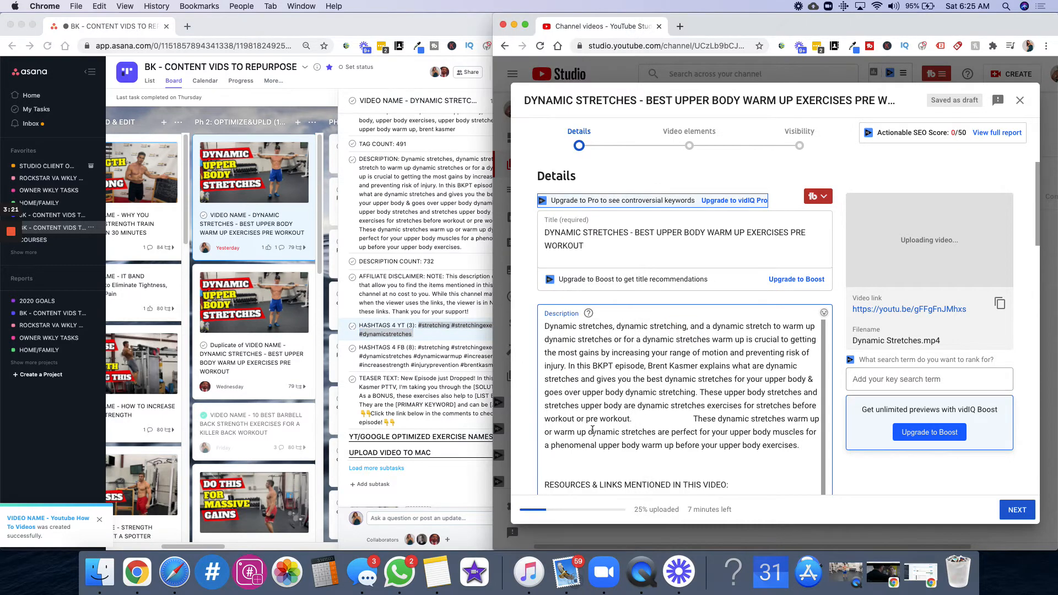
key("Return")
key("super+v")
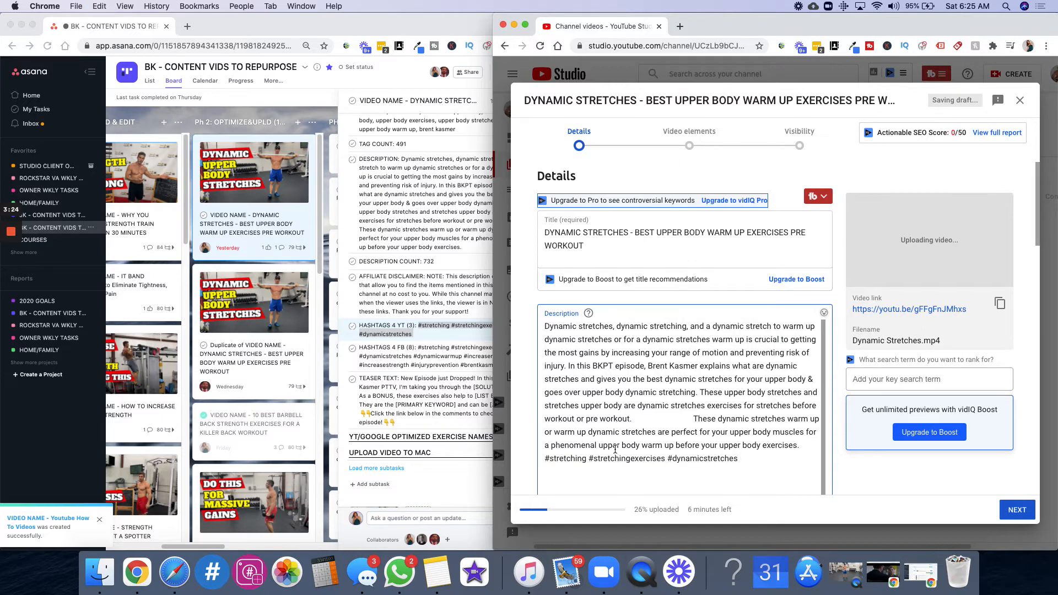
Remove the wide gap between "pre workout." and "These dynamic stretches warm up" in the YouTube description.
left_click(693, 420)
key("BackSpace")
key("BackSpace")
key("BackSpace")
key("BackSpace")
key("BackSpace")
key("BackSpace")
key("BackSpace")
key("BackSpace")
key("BackSpace")
key("BackSpace")
key("BackSpace")
key("BackSpace")
key("BackSpace")
key("BackSpace")
key("BackSpace")
key("BackSpace")
key("BackSpace")
key("BackSpace")
key("BackSpace")
key("BackSpace")
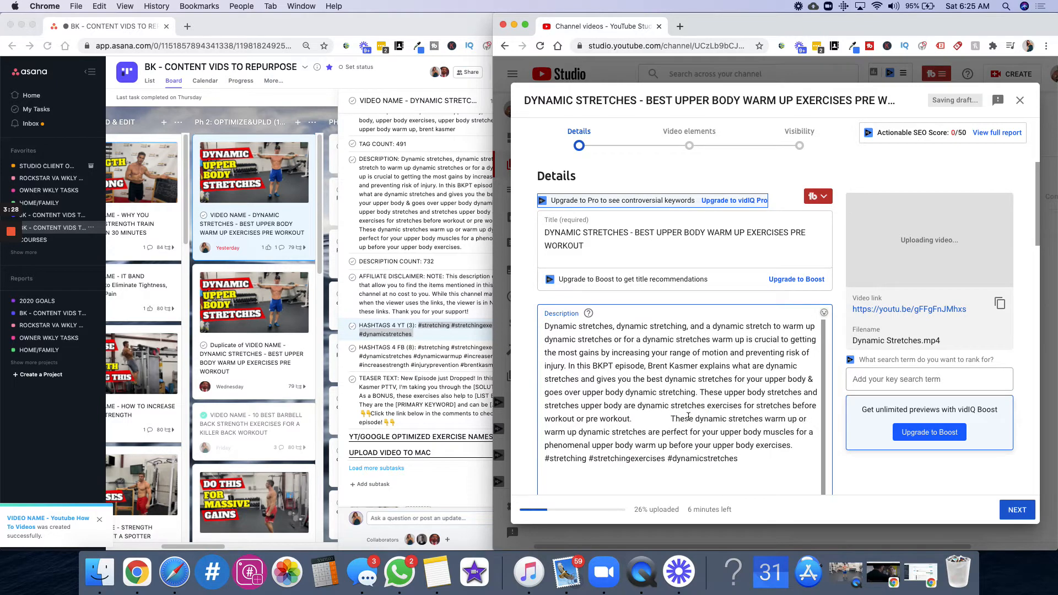
key("BackSpace")
key("BackSpace")
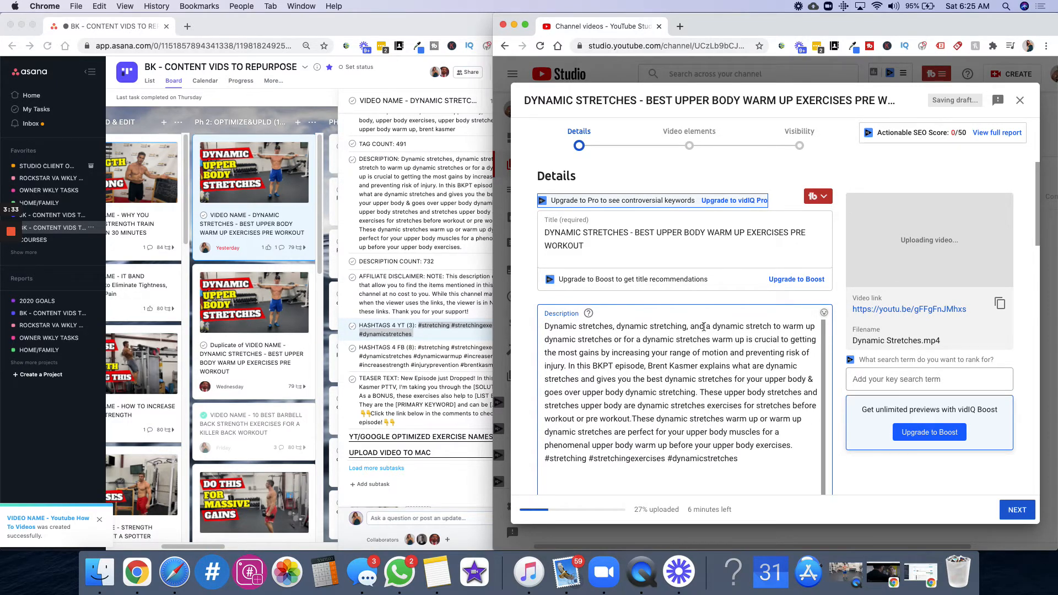
Split the YouTube description into paragraphs with blank lines before "In this BKPT episode", "These upper body stretches" and "These dynamic stretches warm up".
left_click(567, 365)
key("Return")
key("Return")
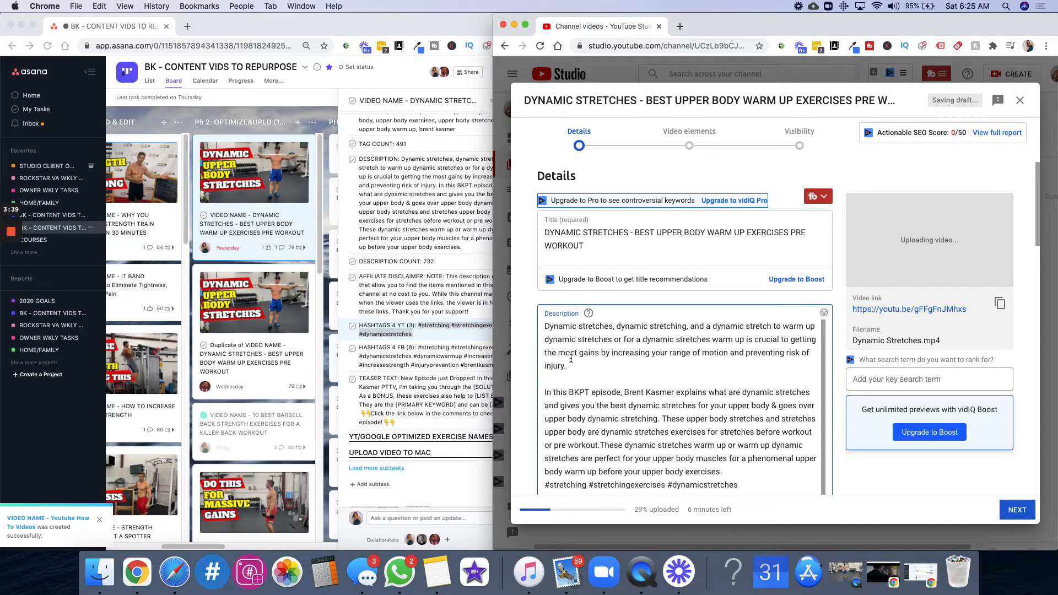
scroll(606, 360, "down", 3)
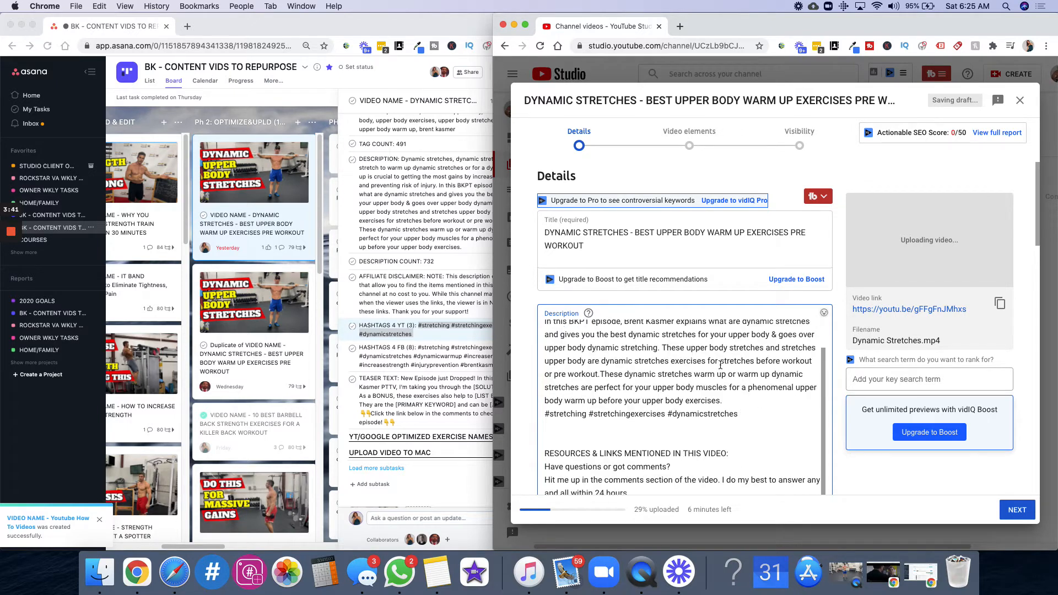
left_click(662, 348)
key("Return")
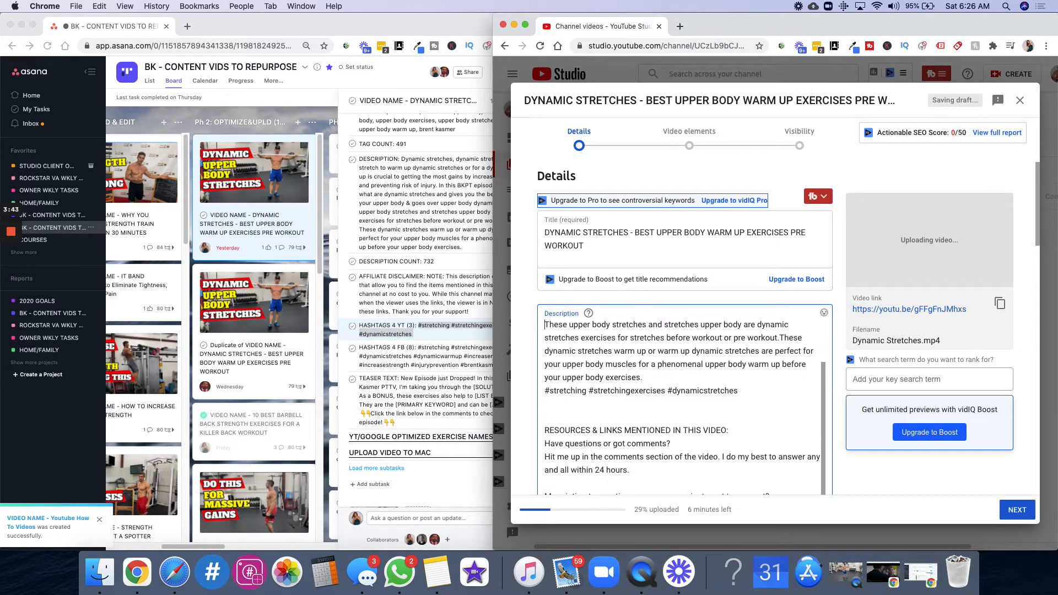
key("Return")
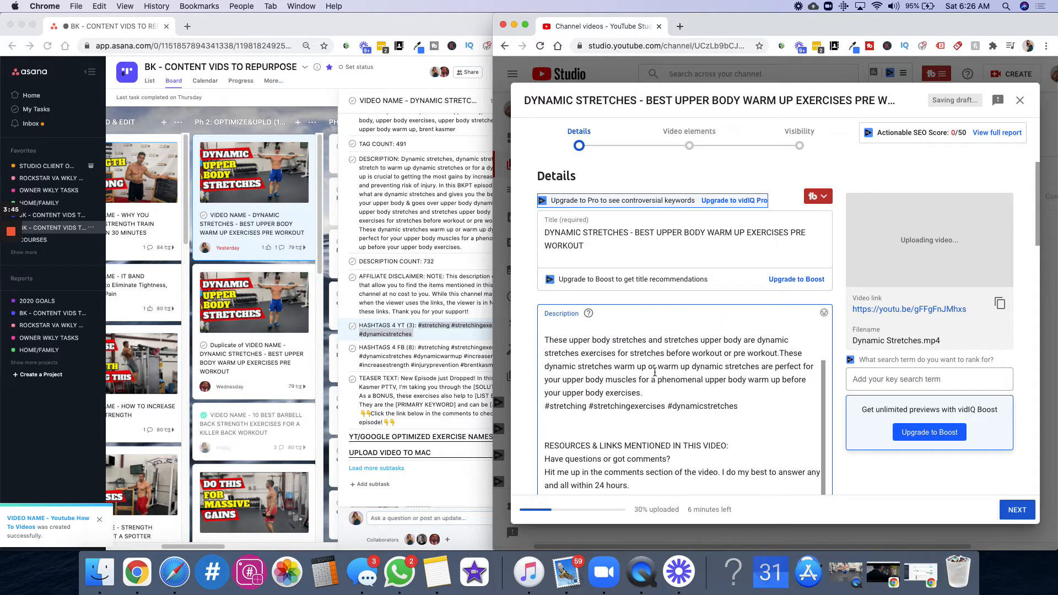
left_click(779, 353)
key("Return")
key("Return")
scroll(736, 401, "up", 3)
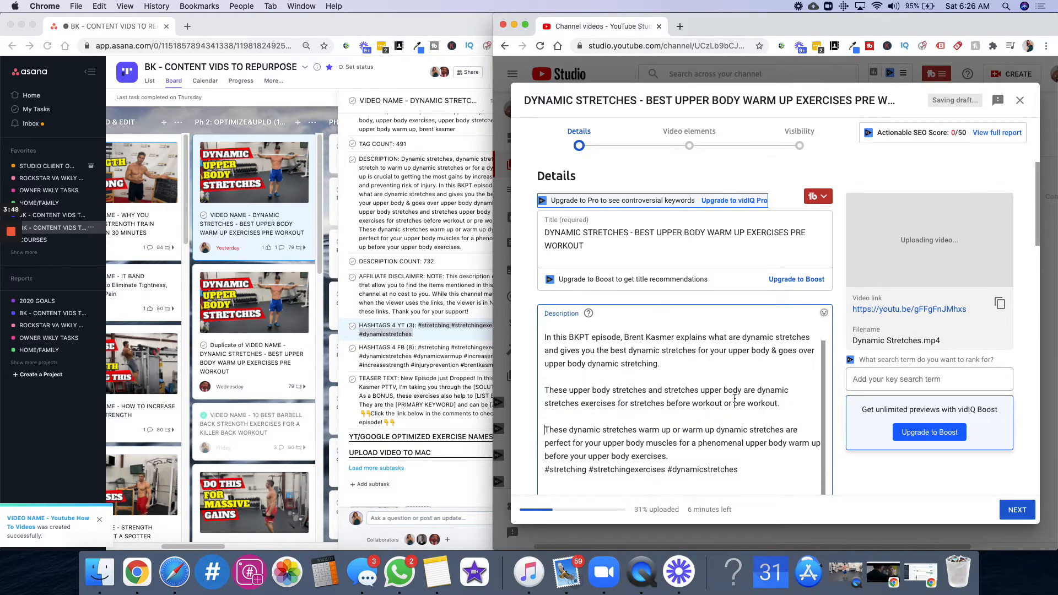
scroll(736, 401, "up", 2)
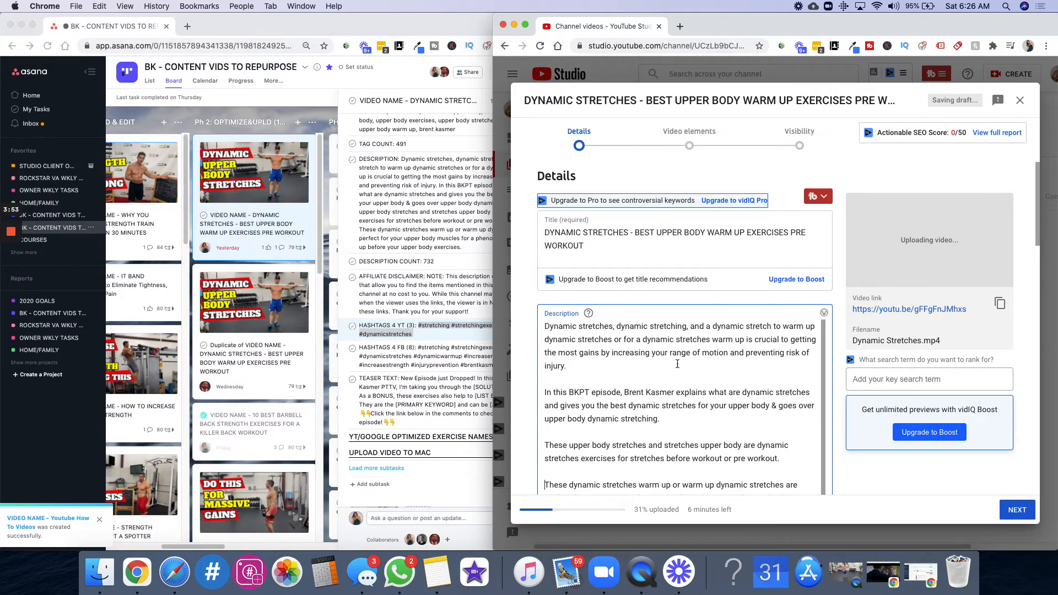
Copy the video title to the description's first line, followed by " // " and the presenter's full name, with the intro text starting below it.
scroll(680, 370, "down", 1)
scroll(680, 371, "up", 1)
left_click(594, 238)
triple_click(594, 238)
key("super+c")
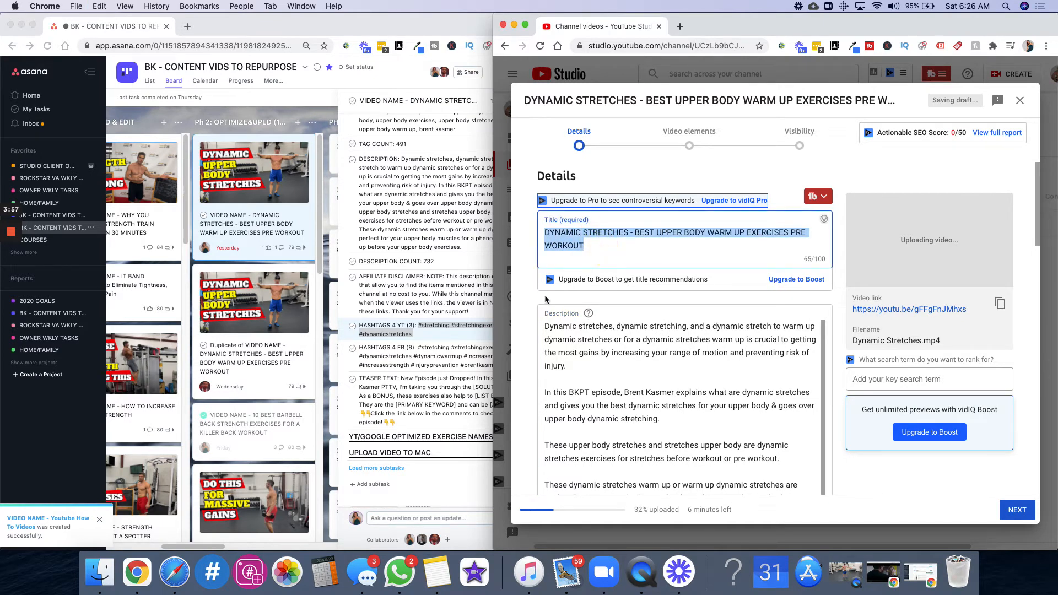
left_click(547, 325)
key("super+v")
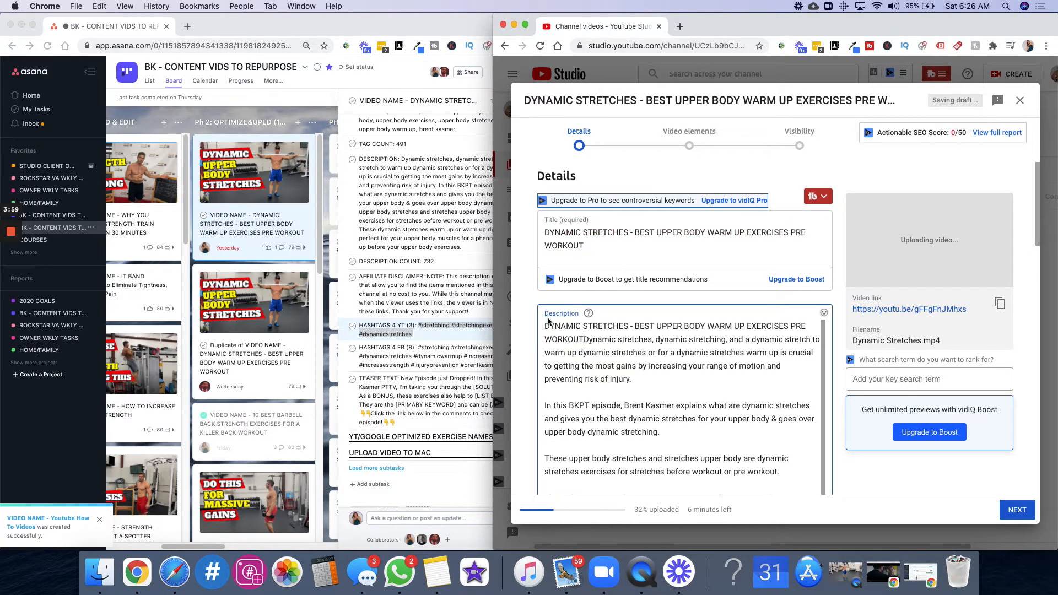
type("// Bre")
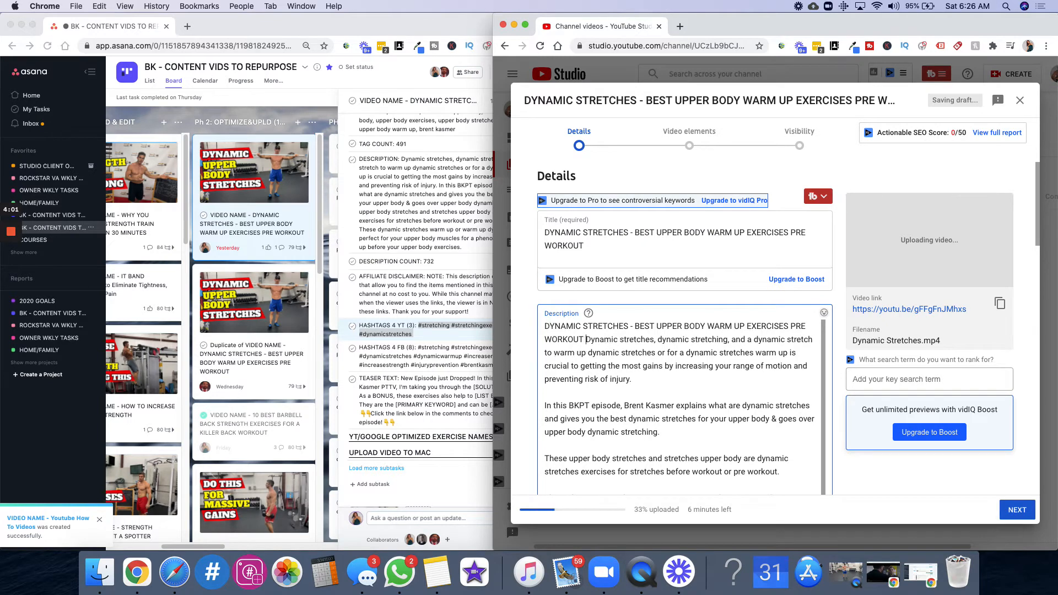
type("nt Kasmer")
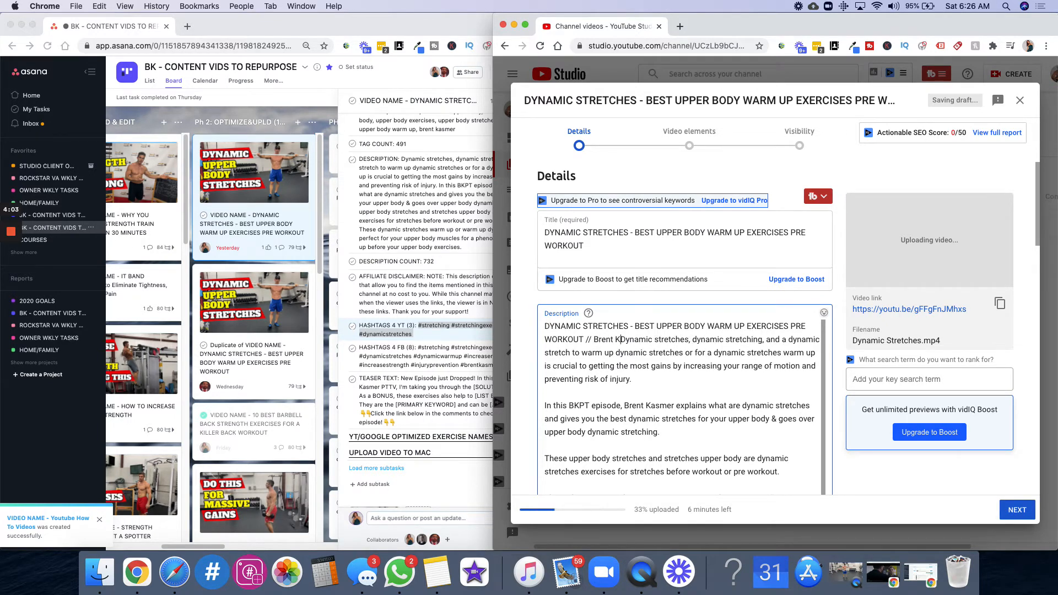
key("Return")
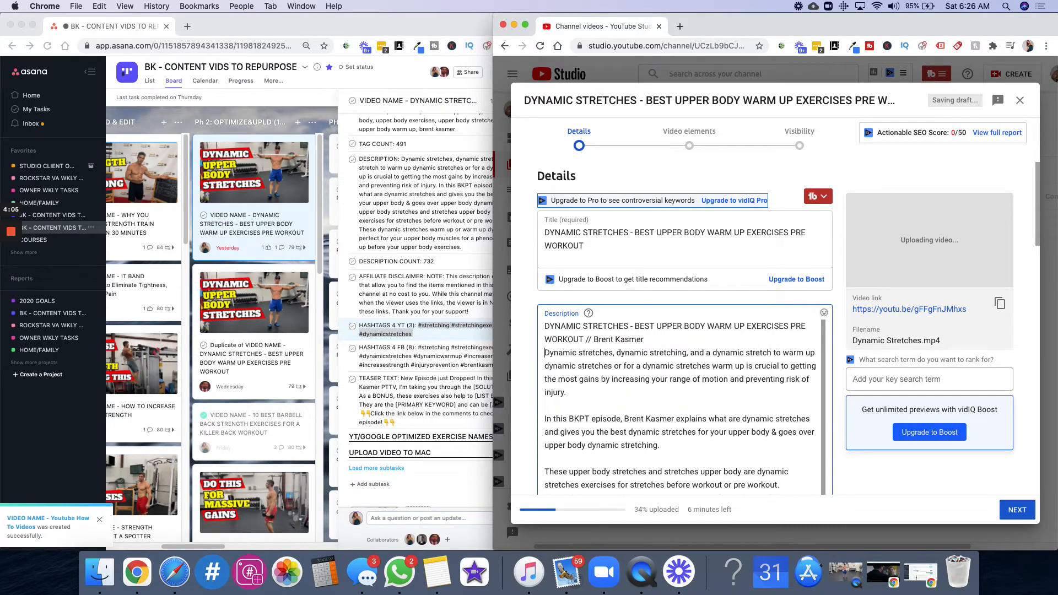
Review the rest of the YouTube description, including the hashtags, contact links, workout playlists, resistance band links and affiliate disclaimer.
scroll(589, 375, "down", 6)
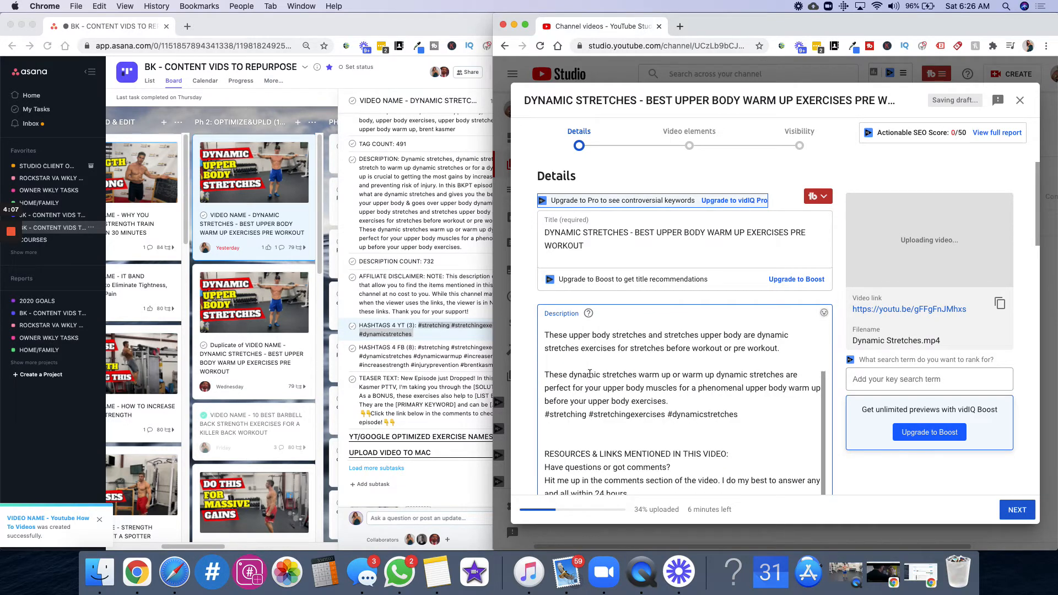
scroll(590, 376, "down", 1)
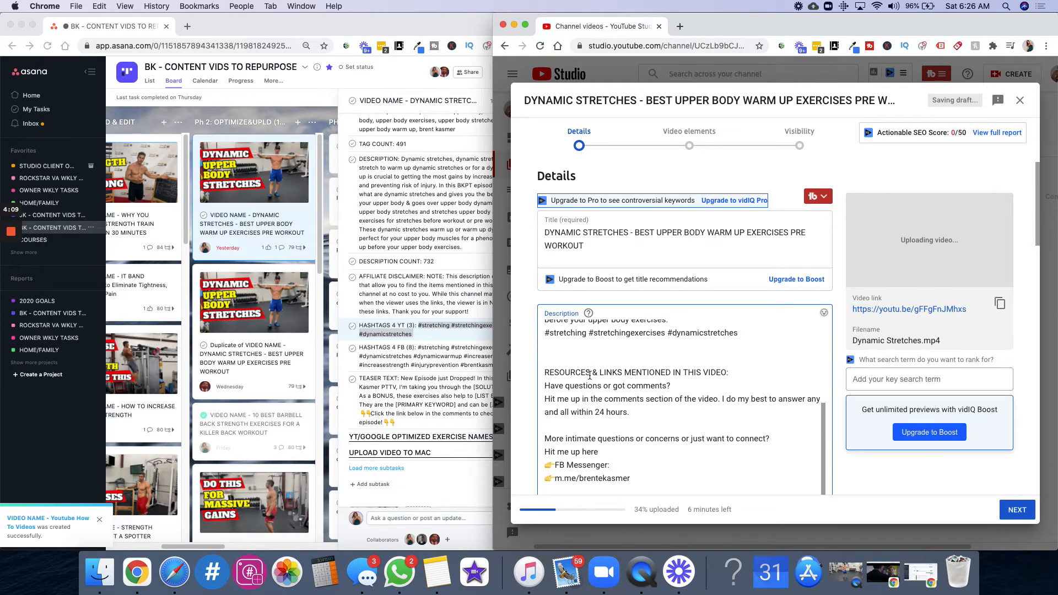
scroll(795, 365, "down", 2)
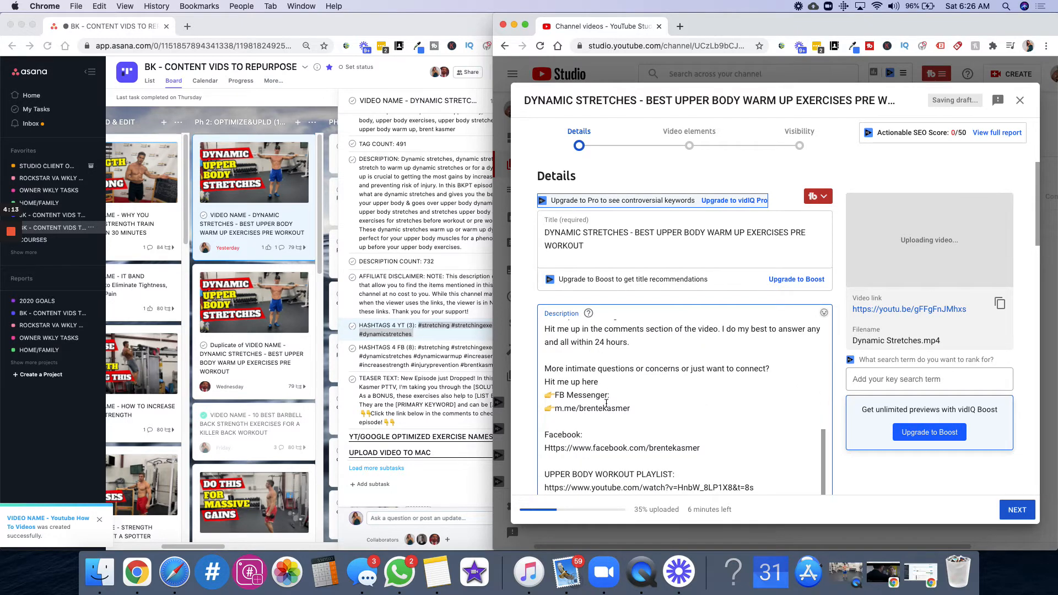
scroll(606, 403, "up", 3)
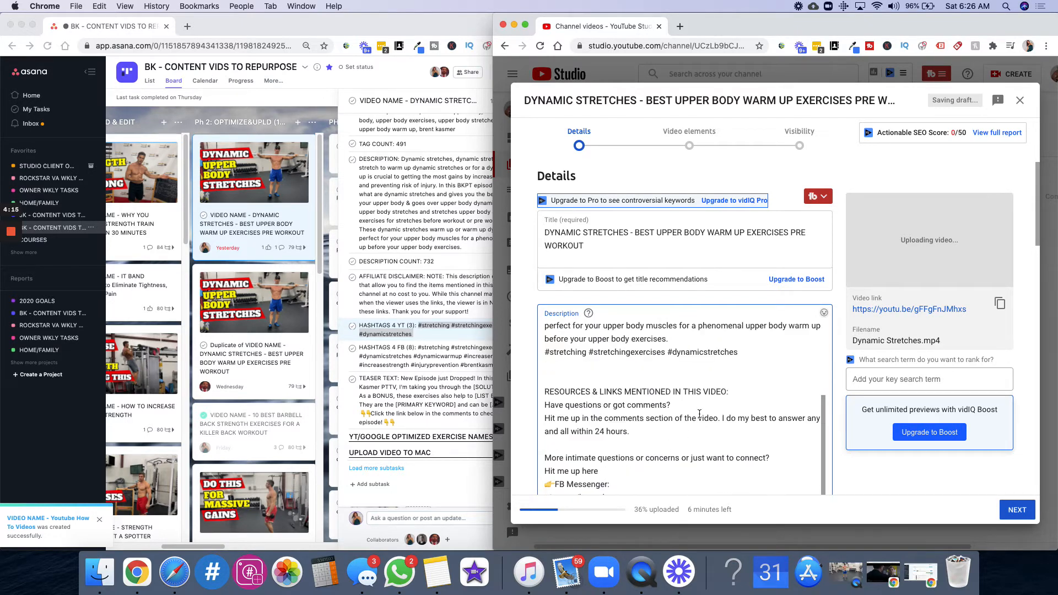
scroll(690, 403, "down", 5)
scroll(746, 414, "down", 5)
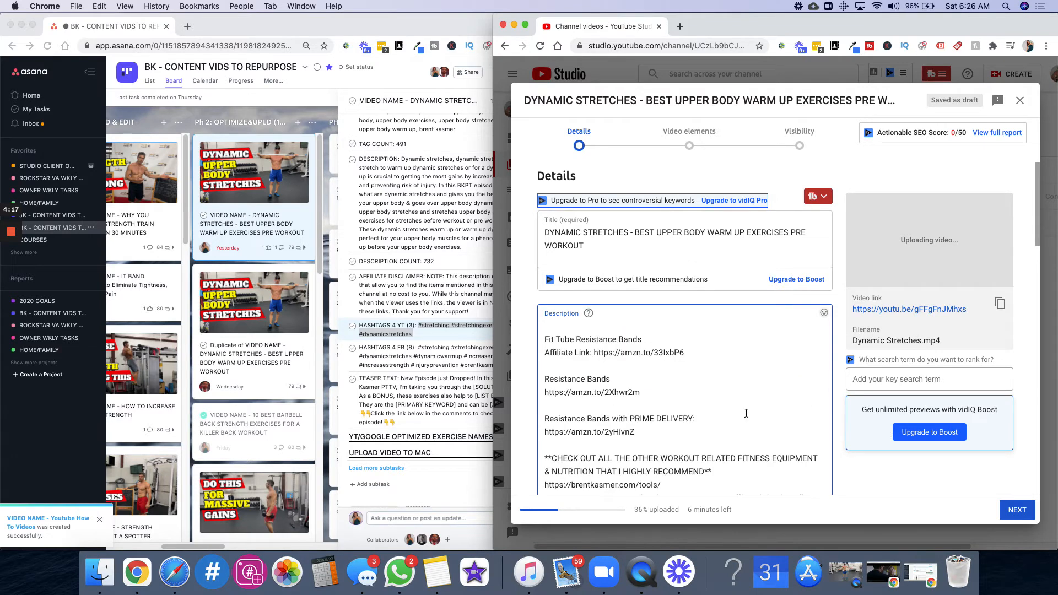
scroll(744, 411, "up", 15)
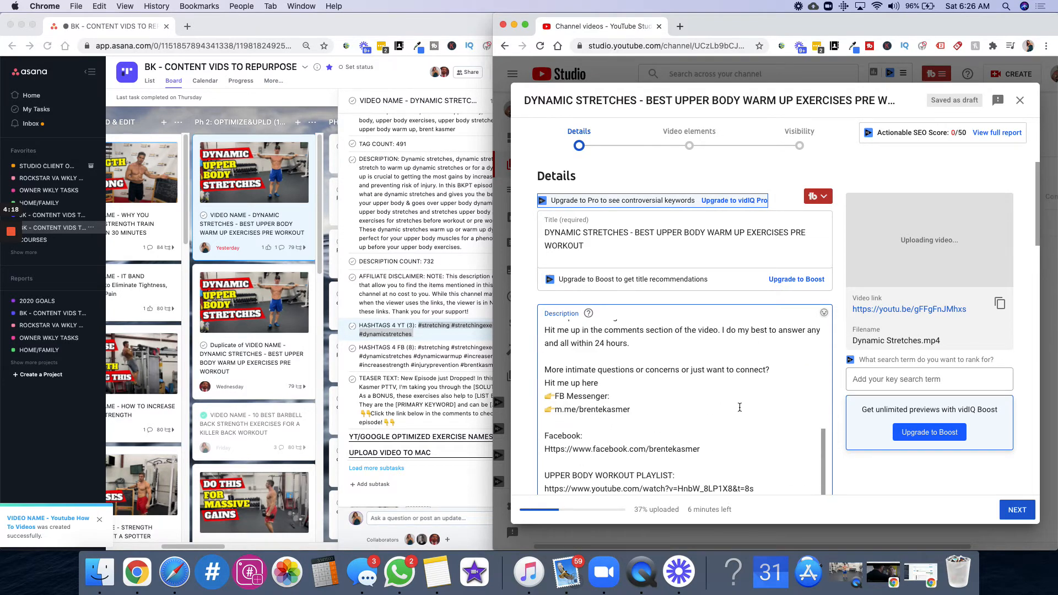
scroll(1021, 284, "down", 3)
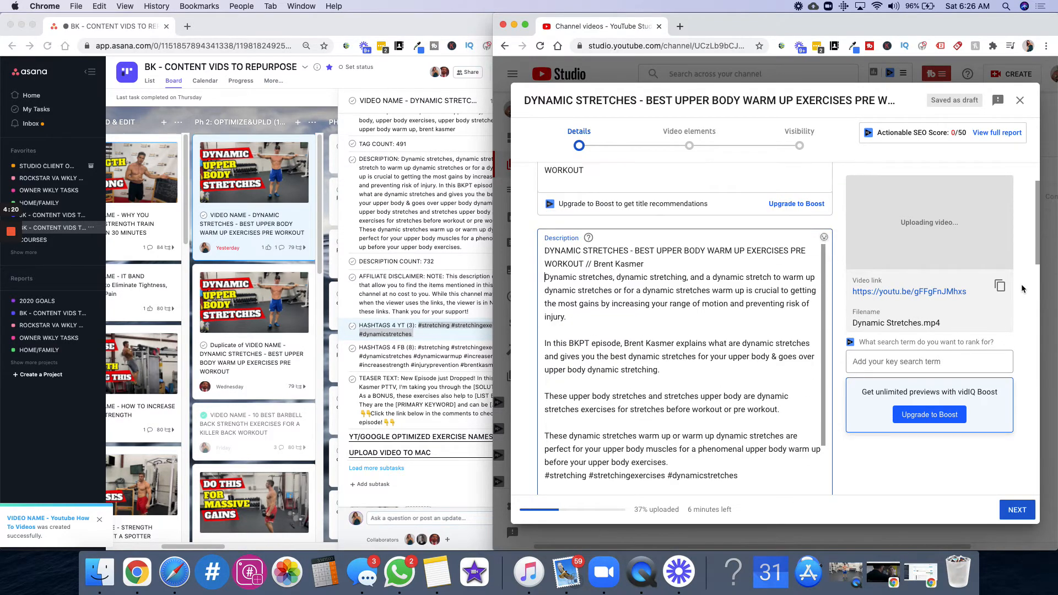
scroll(1017, 292, "up", 1)
scroll(1017, 292, "down", 10)
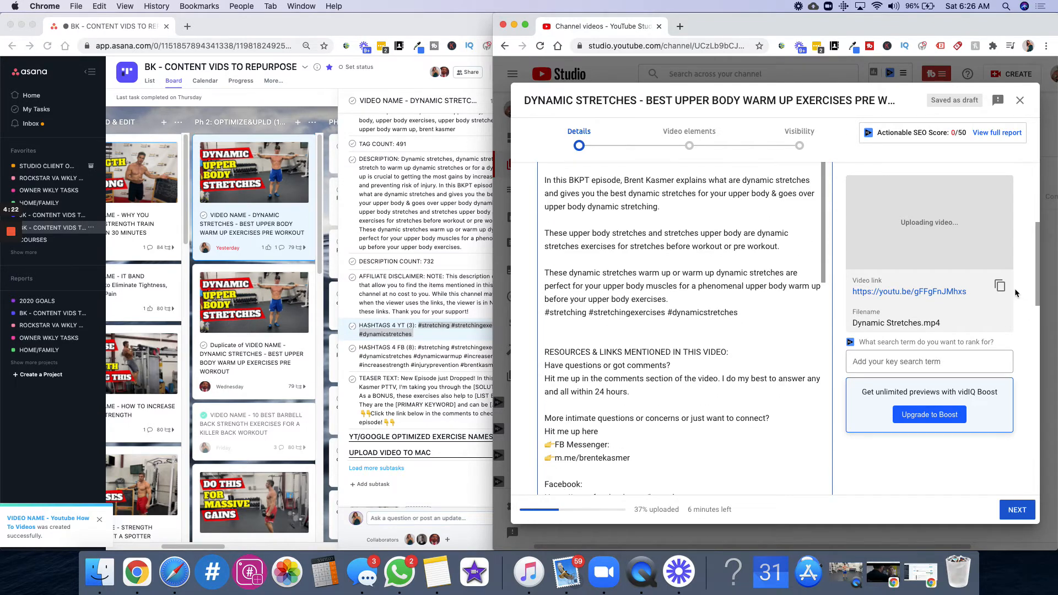
scroll(1014, 288, "down", 2)
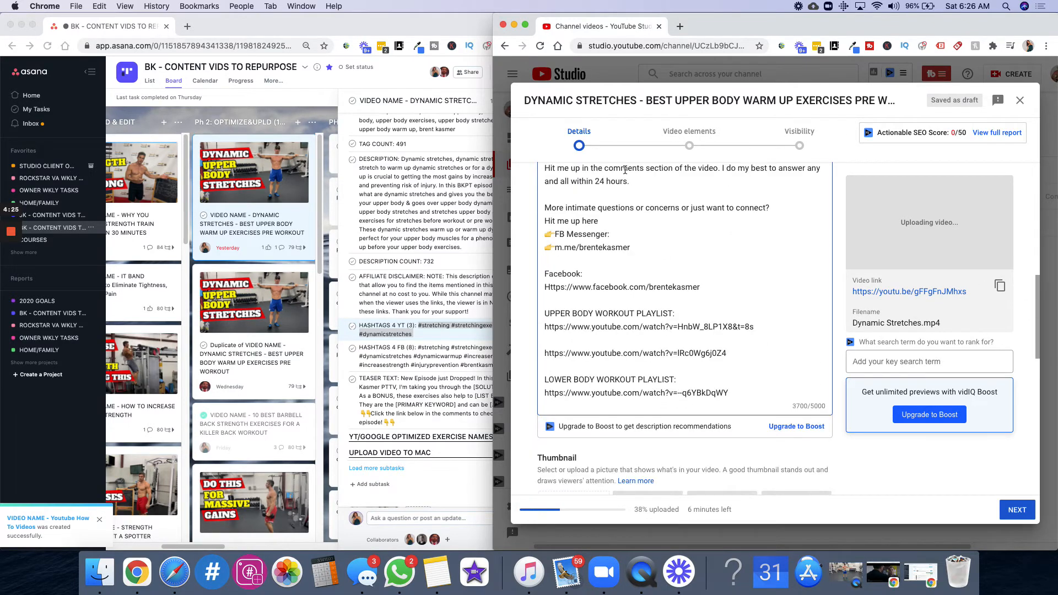
scroll(766, 259, "down", 5)
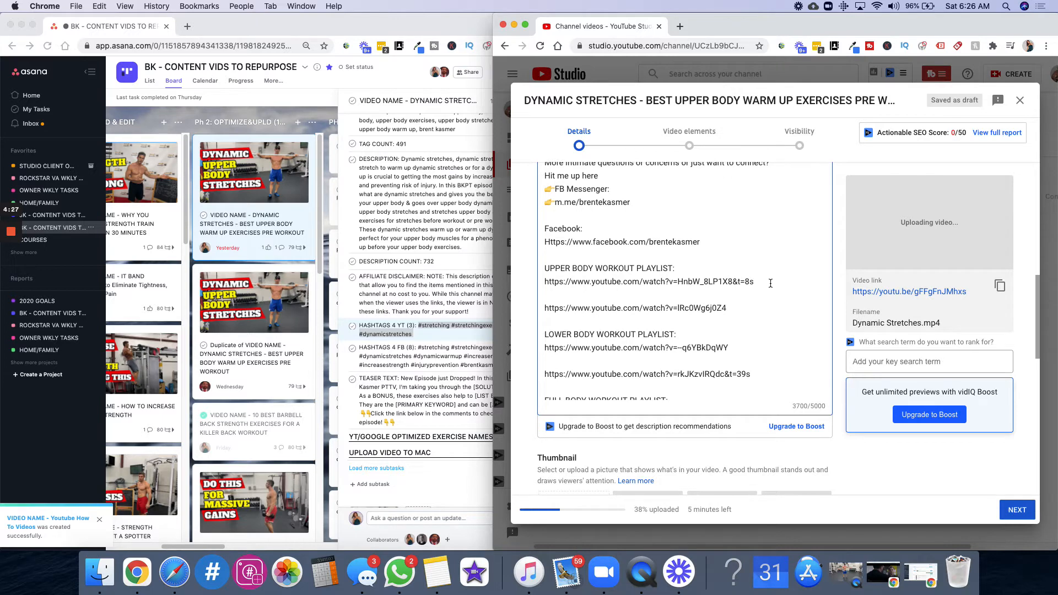
scroll(770, 287, "down", 10)
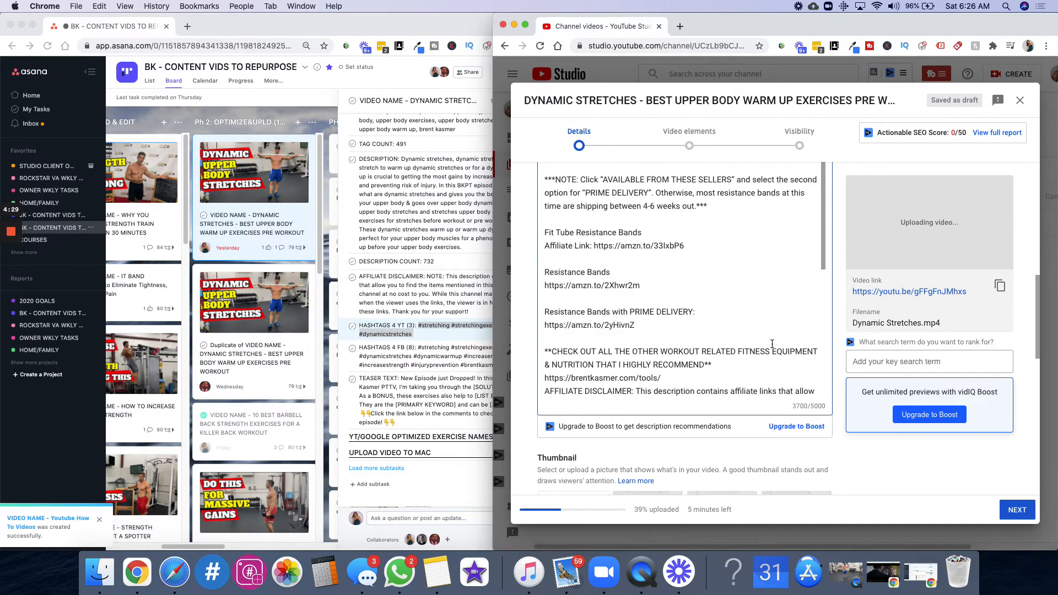
Add the video to the UPPER BODY WORKOUTS playlist.
scroll(847, 419, "down", 4)
scroll(840, 409, "down", 1)
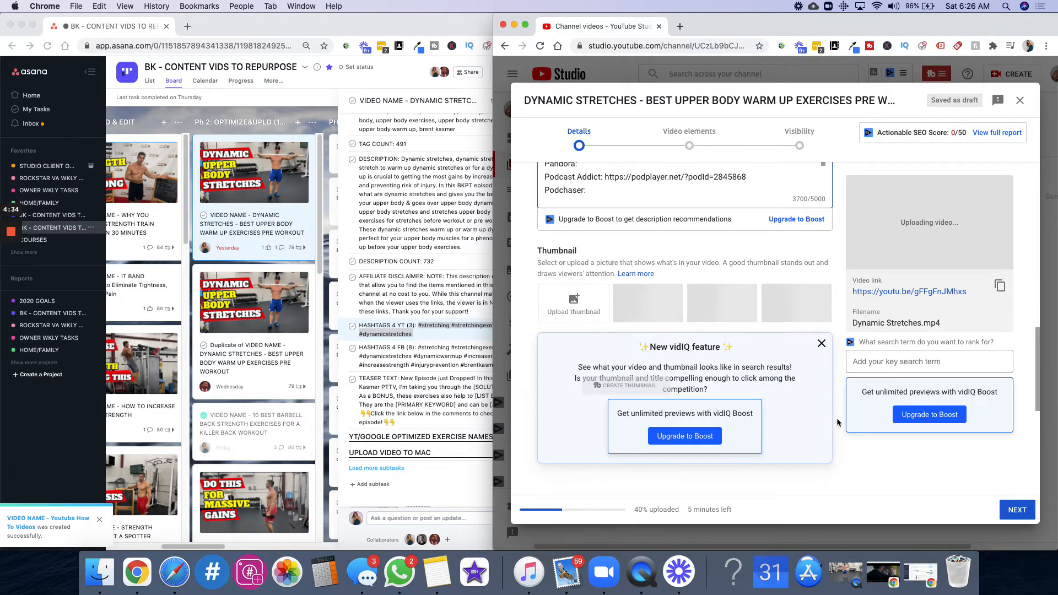
scroll(836, 418, "down", 5)
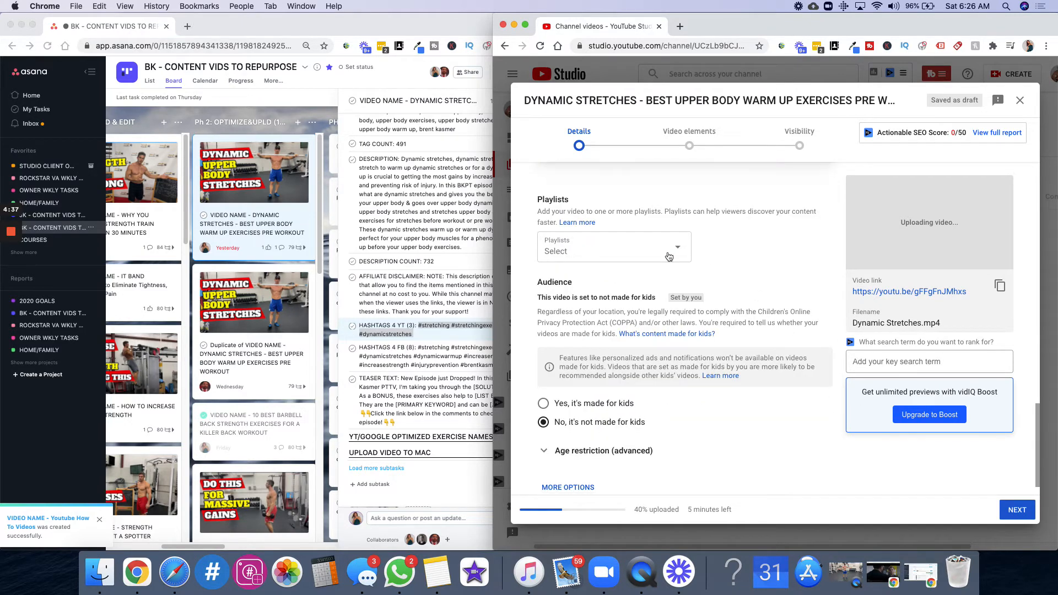
left_click(668, 252)
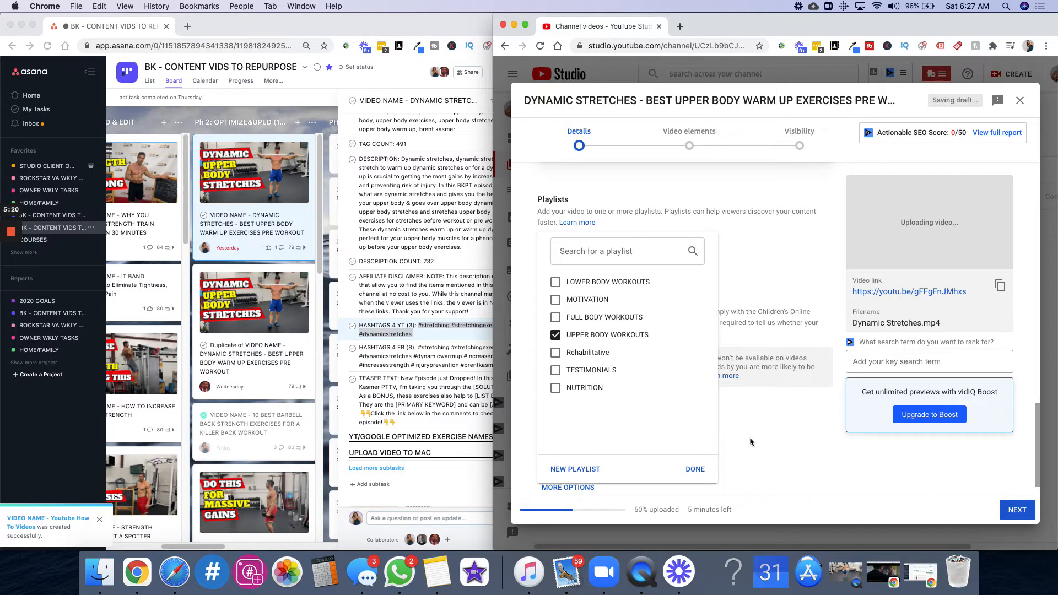
left_click(779, 443)
Copy the full tag list from the Asana task's TAGS entry into the YouTube video's tags.
scroll(739, 446, "down", 1)
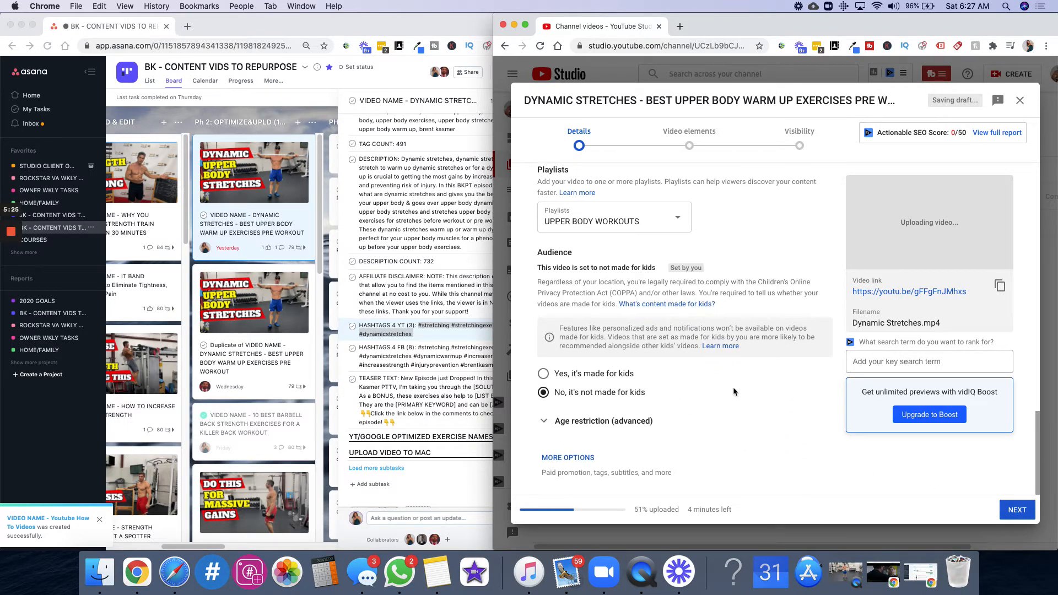
left_click(567, 457)
scroll(750, 408, "down", 5)
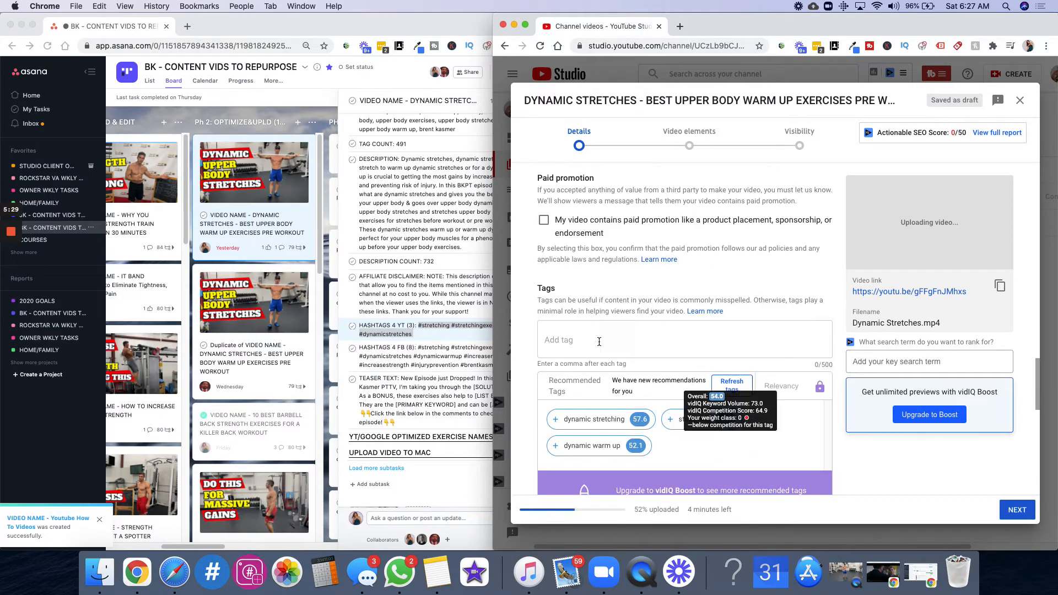
left_click(562, 346)
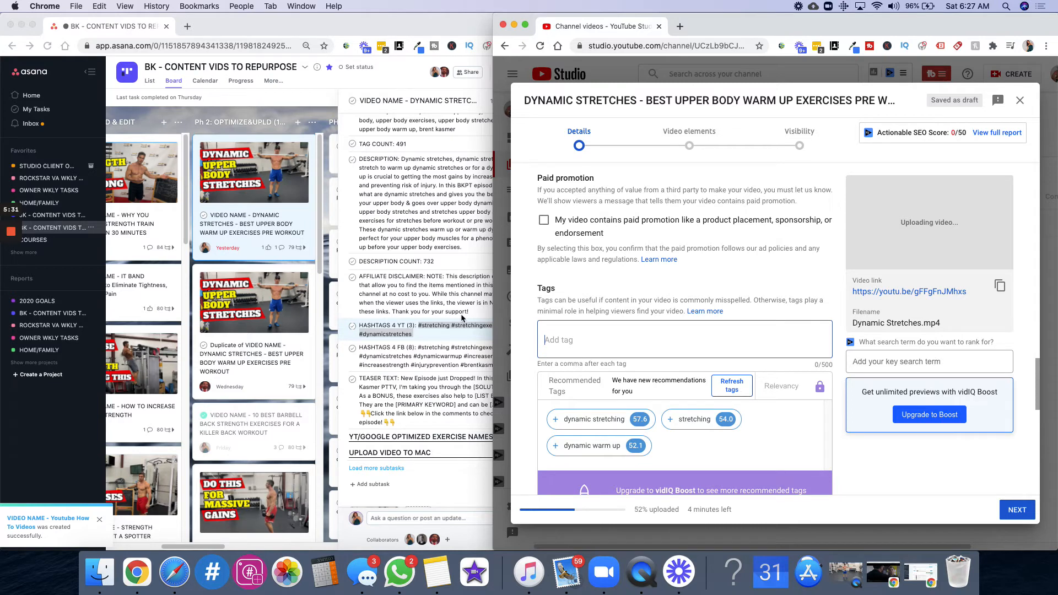
scroll(461, 318, "down", 1)
left_click(461, 314)
scroll(452, 309, "up", 5)
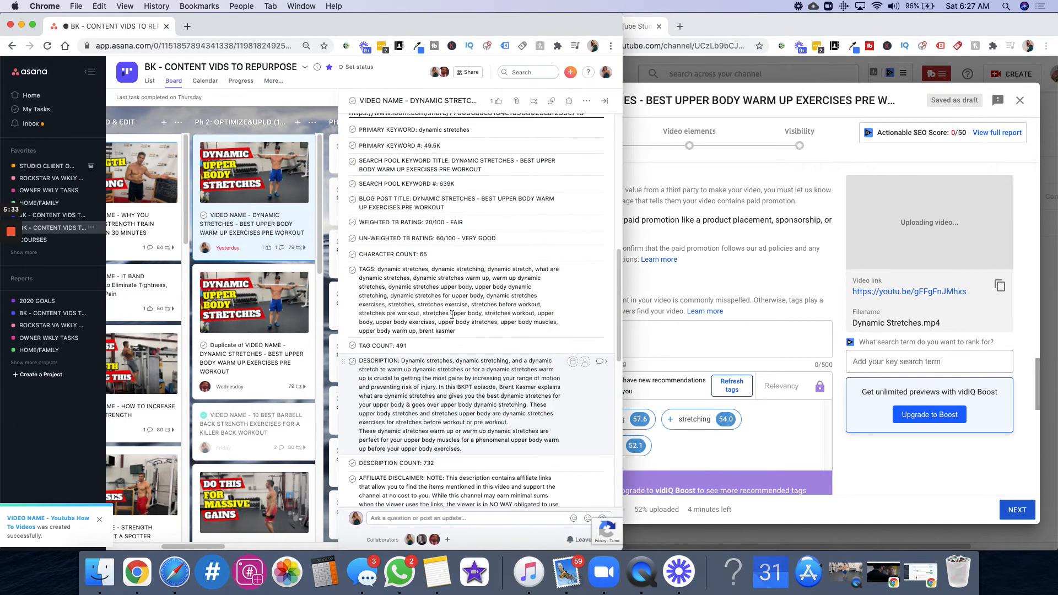
left_click_drag(379, 272, 463, 331)
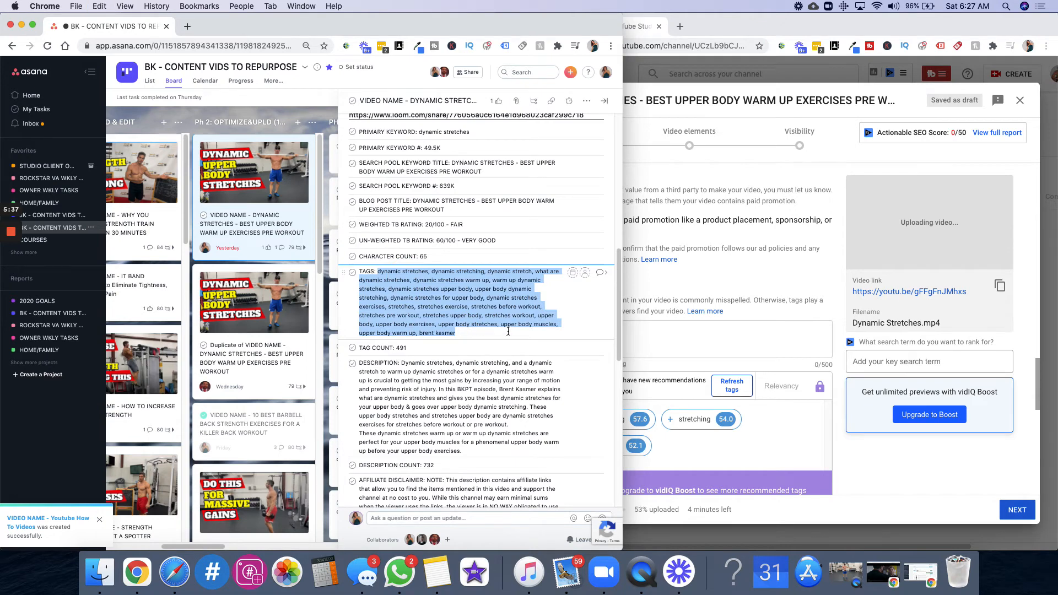
left_click(670, 334)
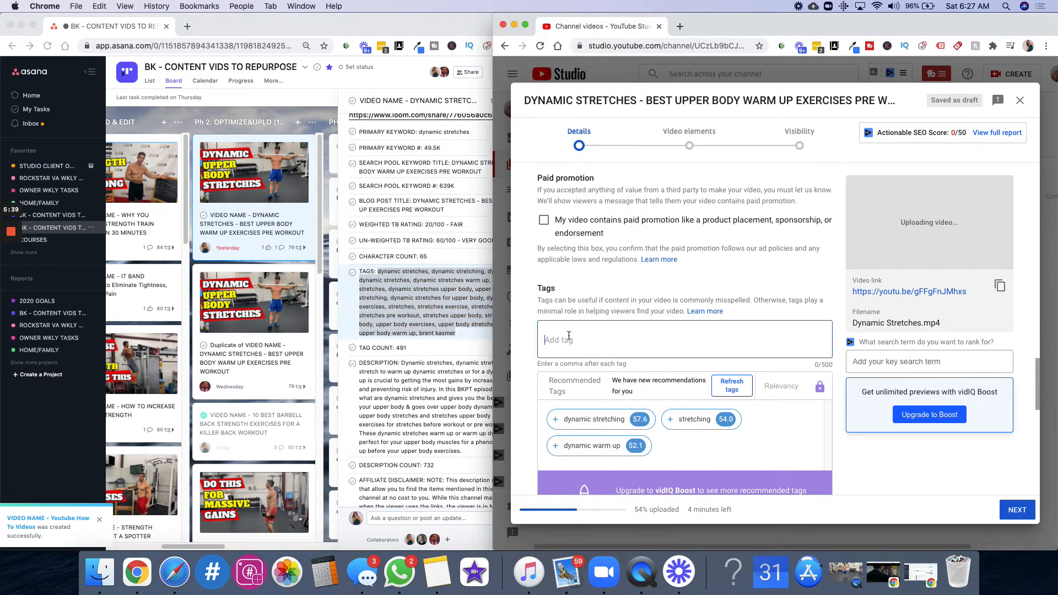
key("super+v")
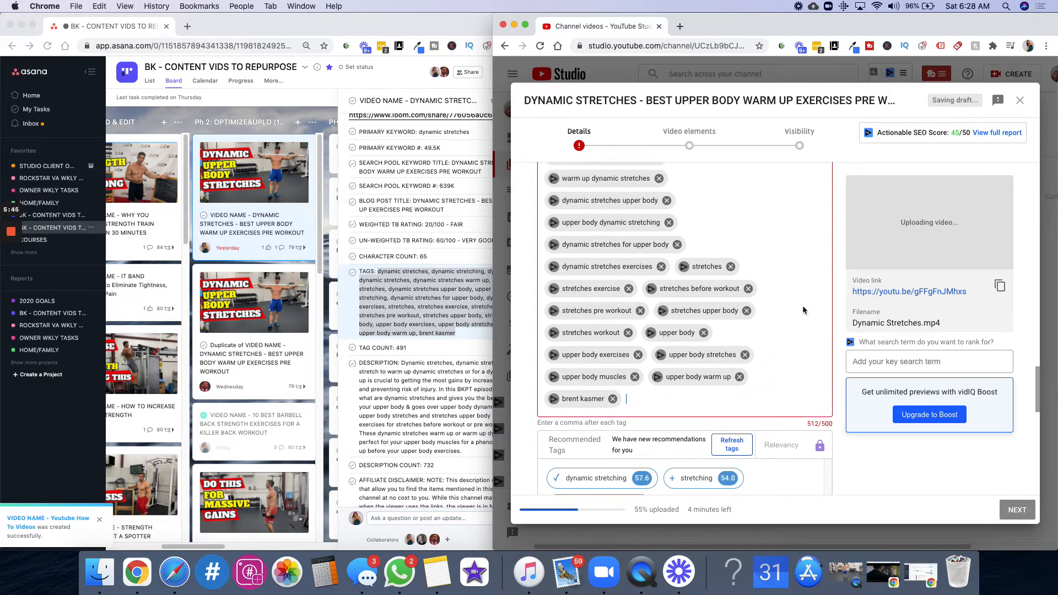
Remove the presenter's name tag at the end of the video's tag list.
scroll(807, 349, "down", 4)
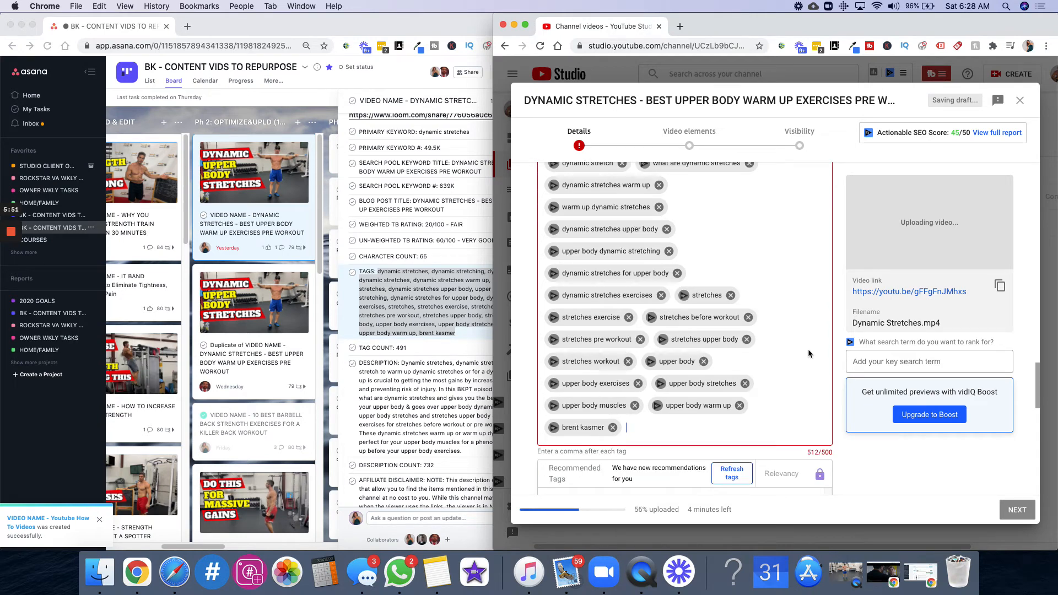
scroll(808, 351, "up", 3)
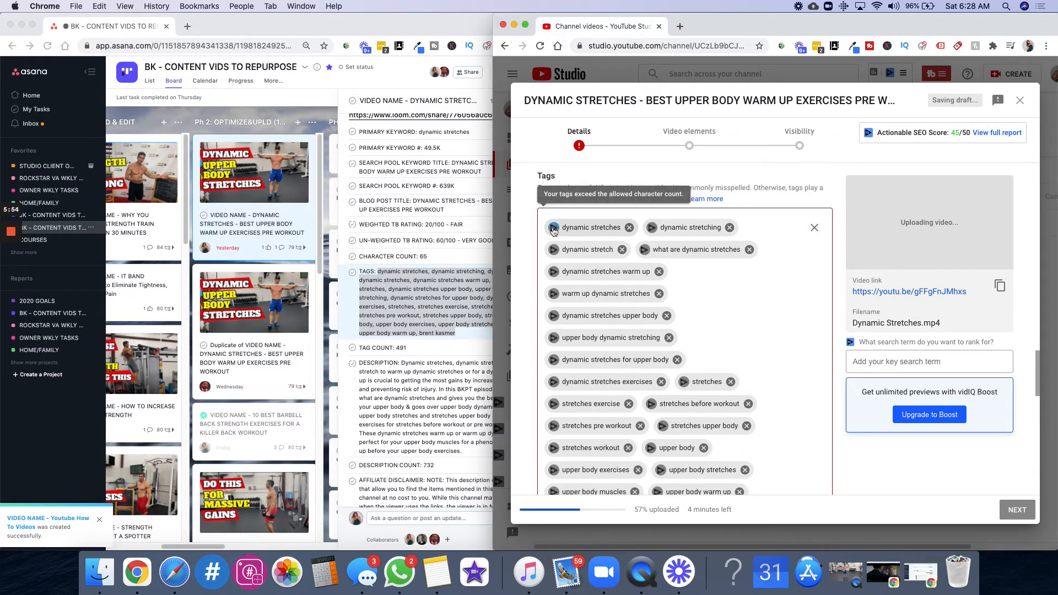
scroll(782, 411, "down", 2)
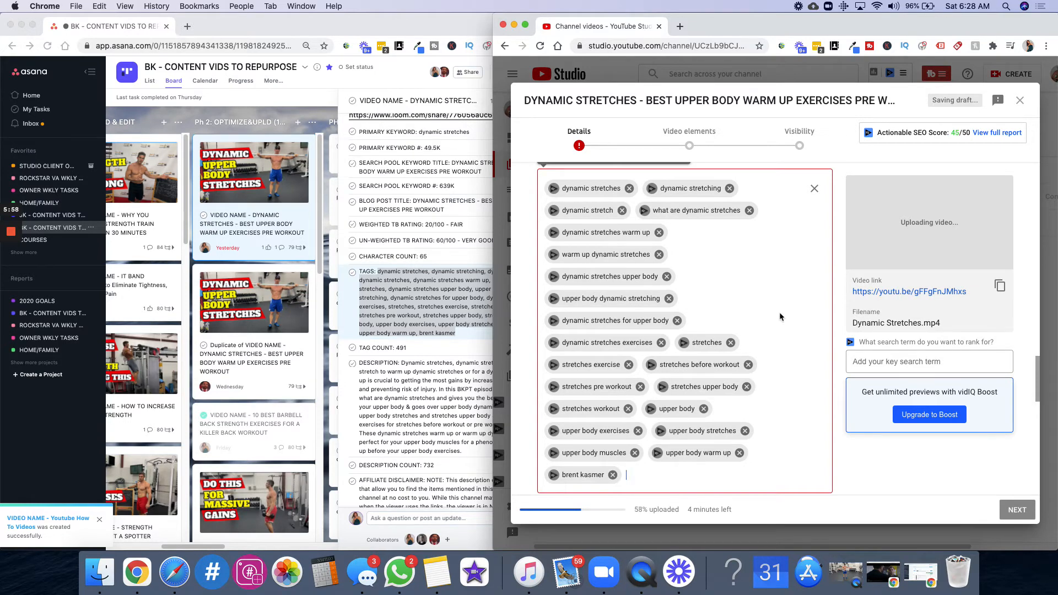
scroll(716, 291, "up", 1)
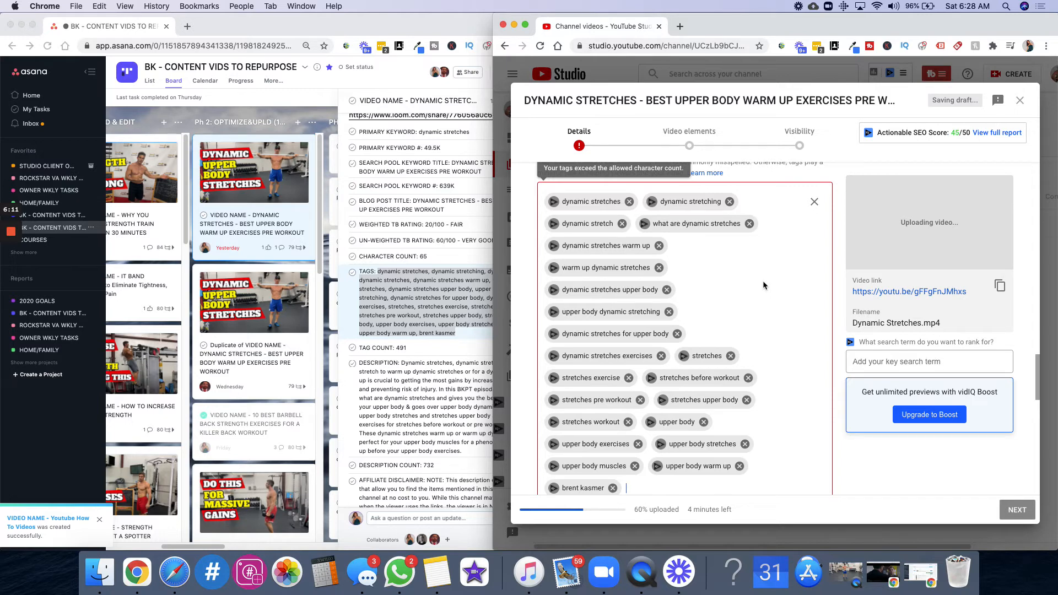
scroll(781, 312, "down", 1)
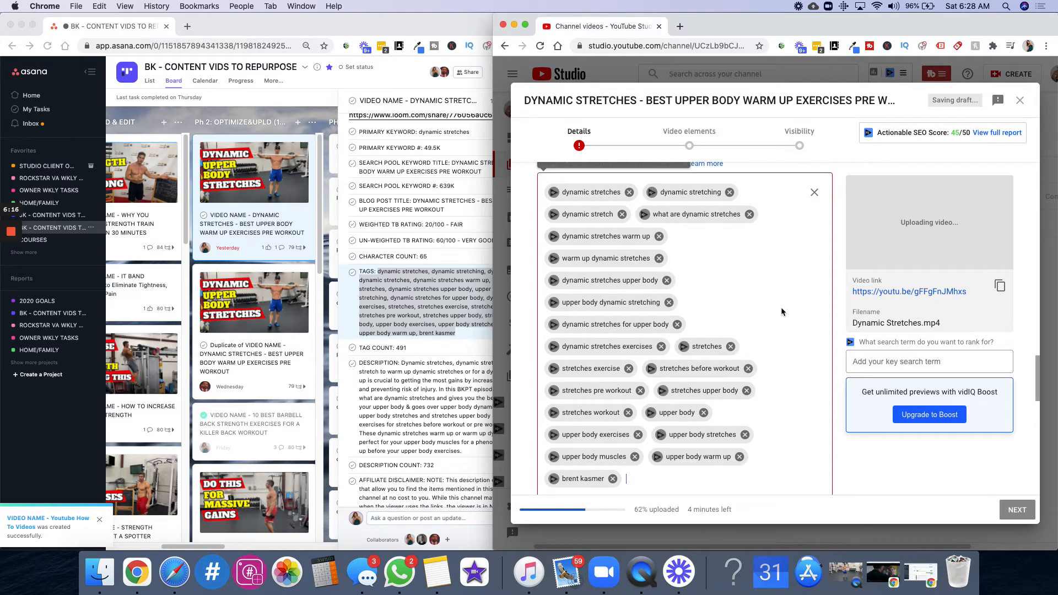
scroll(791, 389, "down", 2)
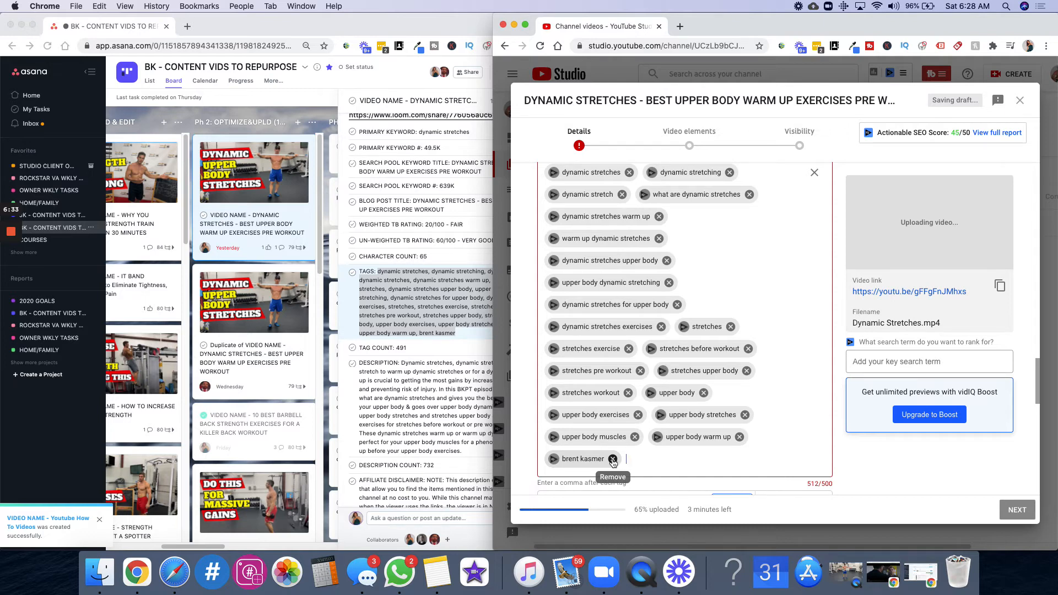
left_click(613, 460)
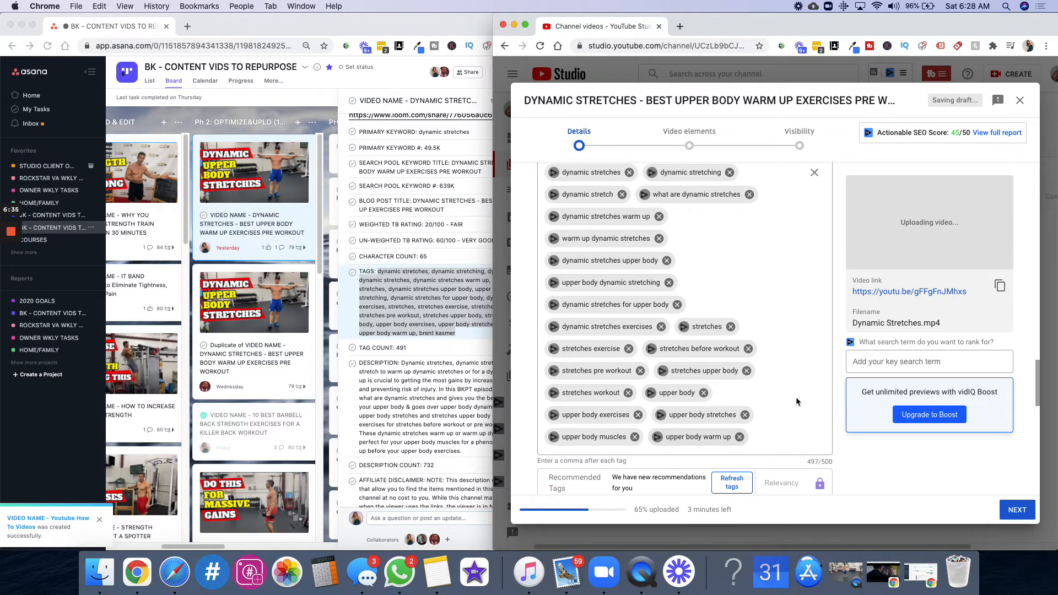
Set the video location to Charlotte, NC.
scroll(799, 403, "down", 4)
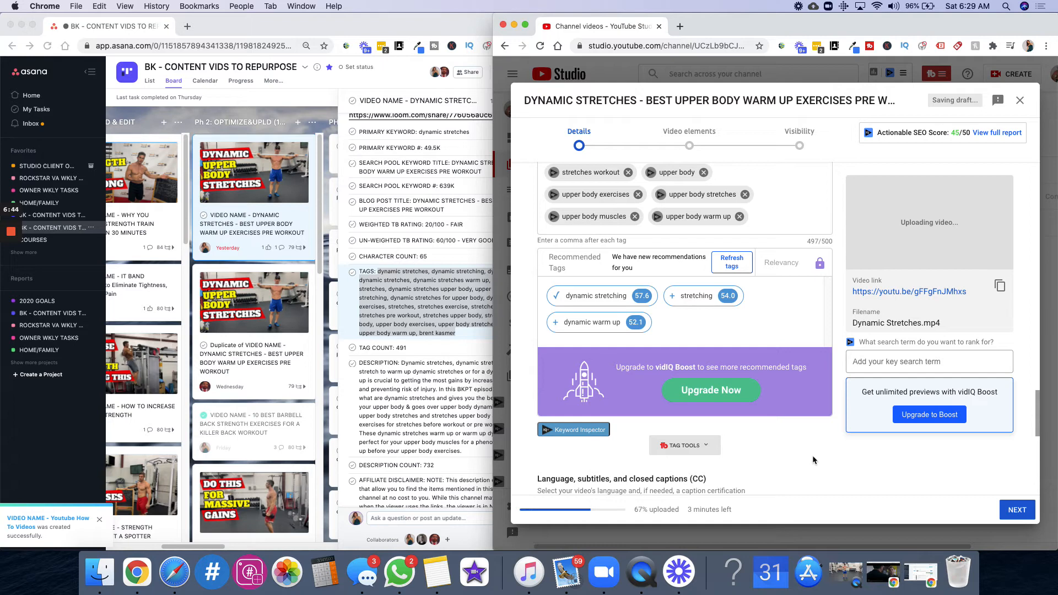
scroll(812, 455, "down", 5)
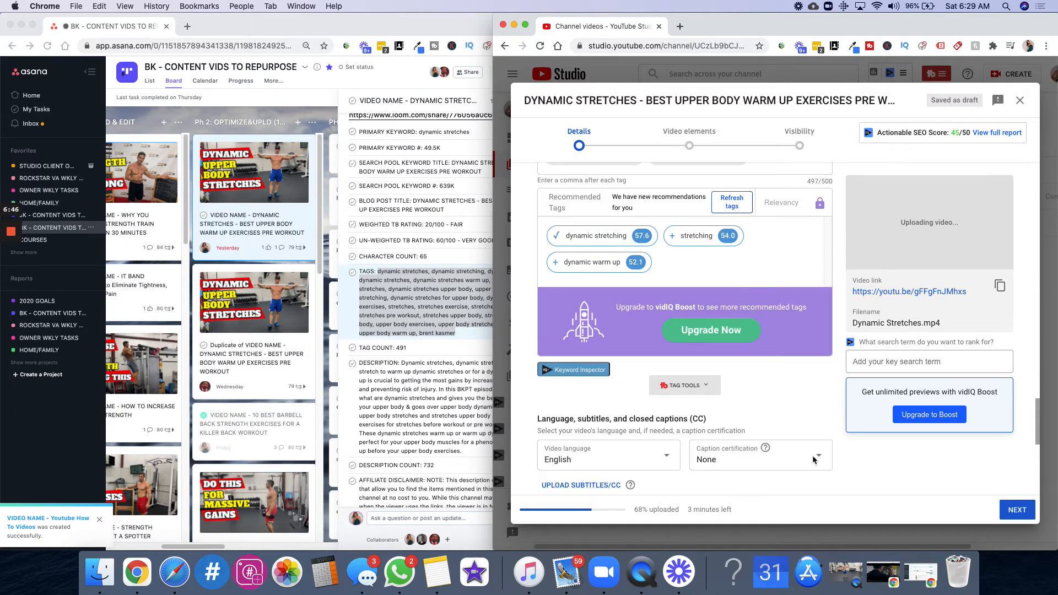
scroll(812, 459, "down", 1)
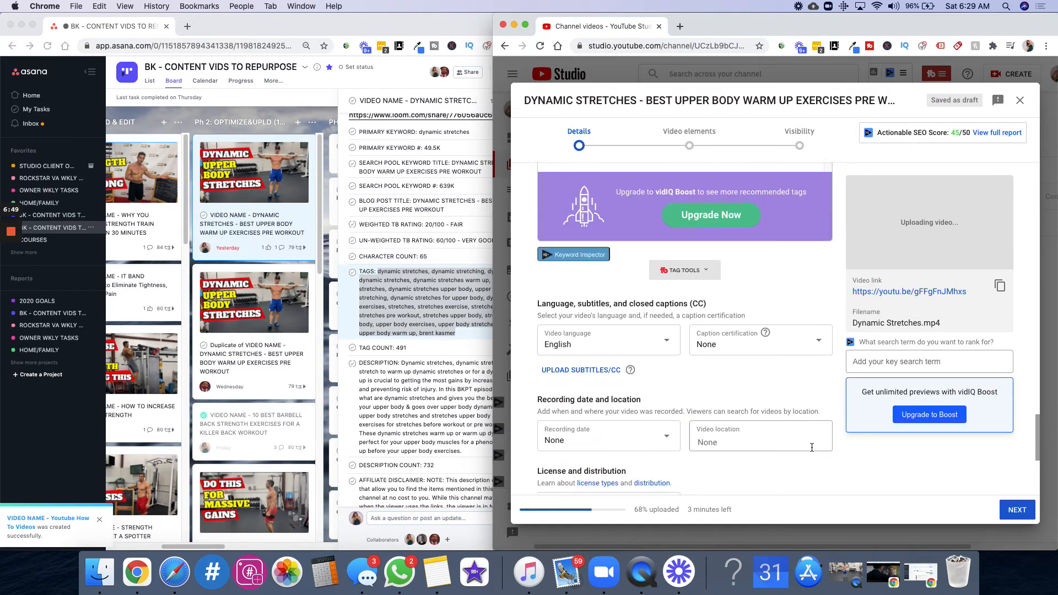
scroll(816, 441, "up", 1)
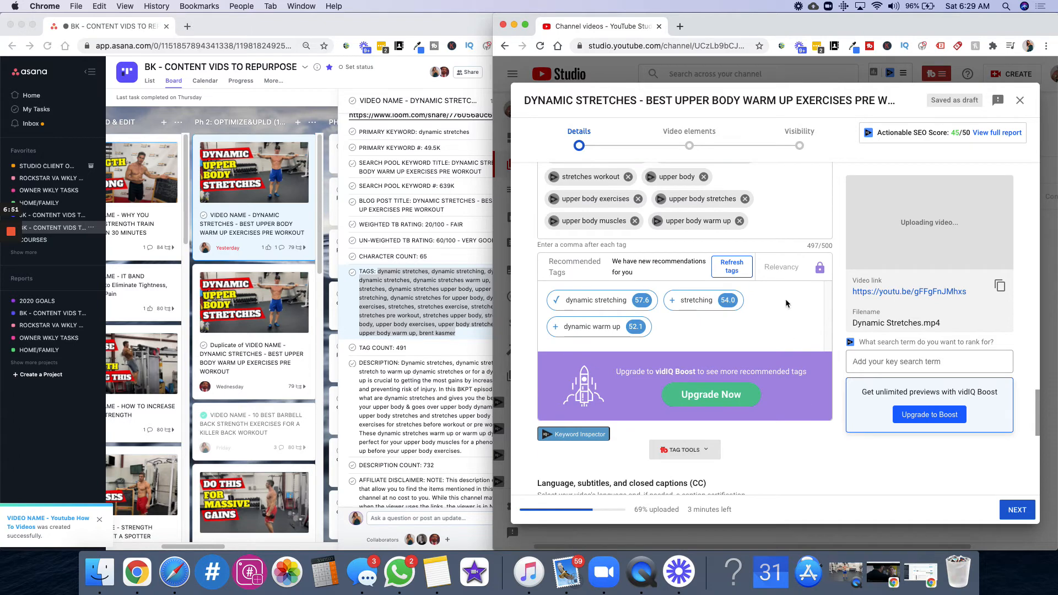
scroll(802, 413, "down", 5)
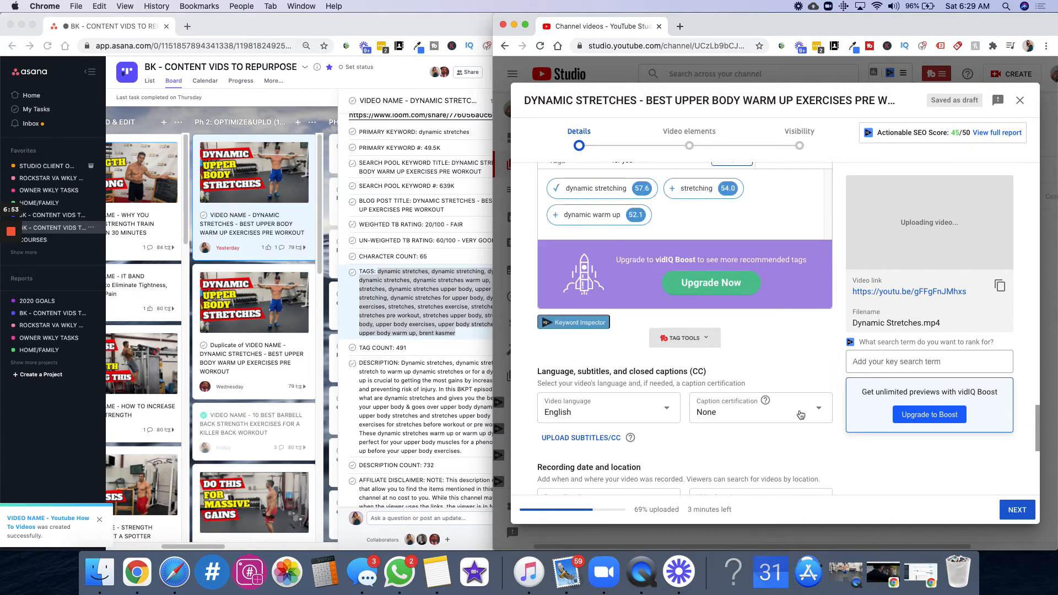
scroll(803, 415, "down", 1)
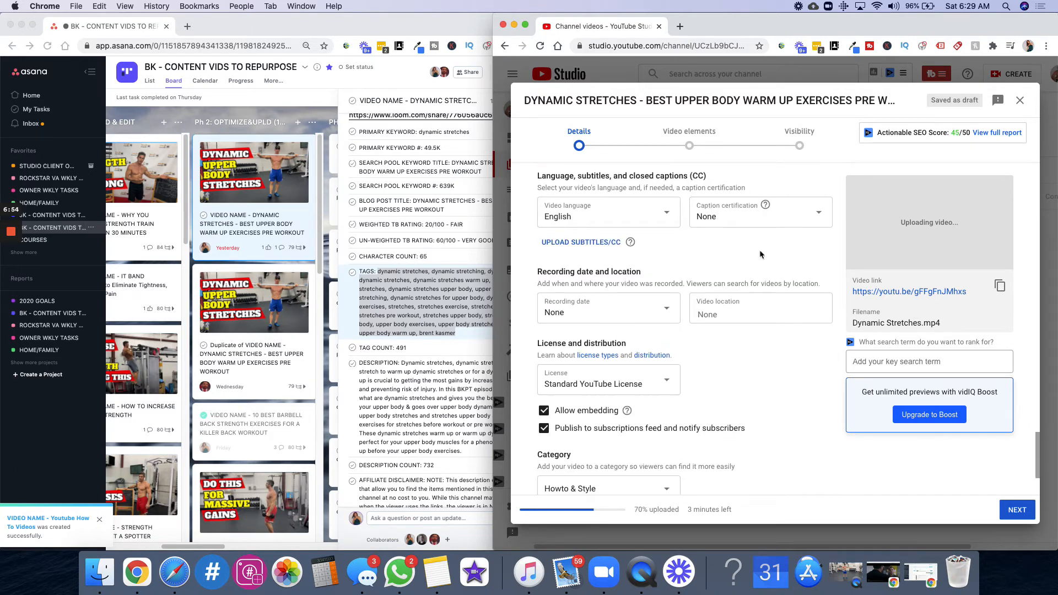
left_click(744, 313)
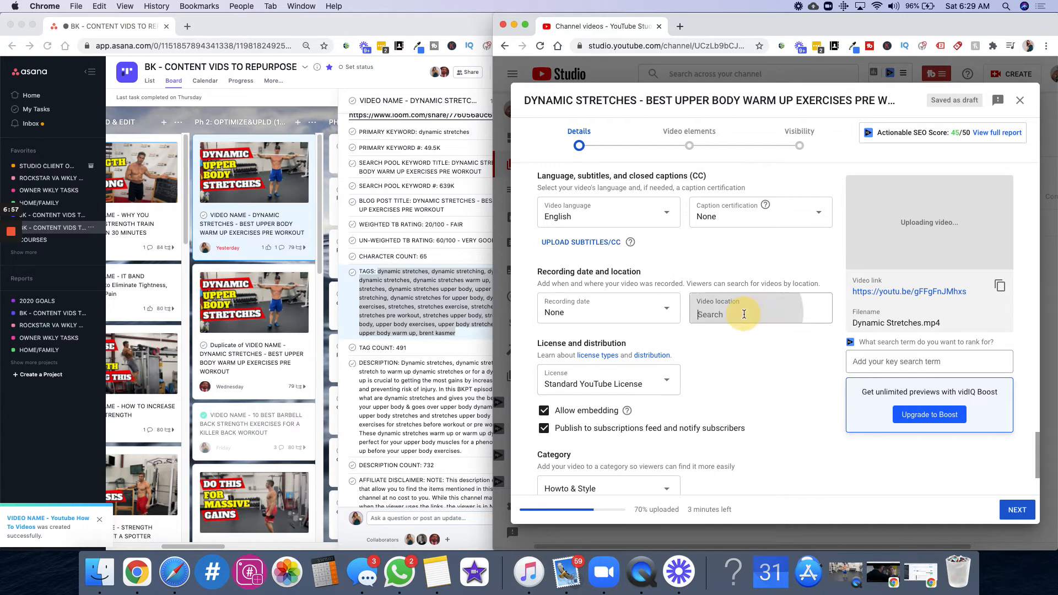
type("Chralo")
key("BackSpace")
key("BackSpace")
key("BackSpace")
key("BackSpace")
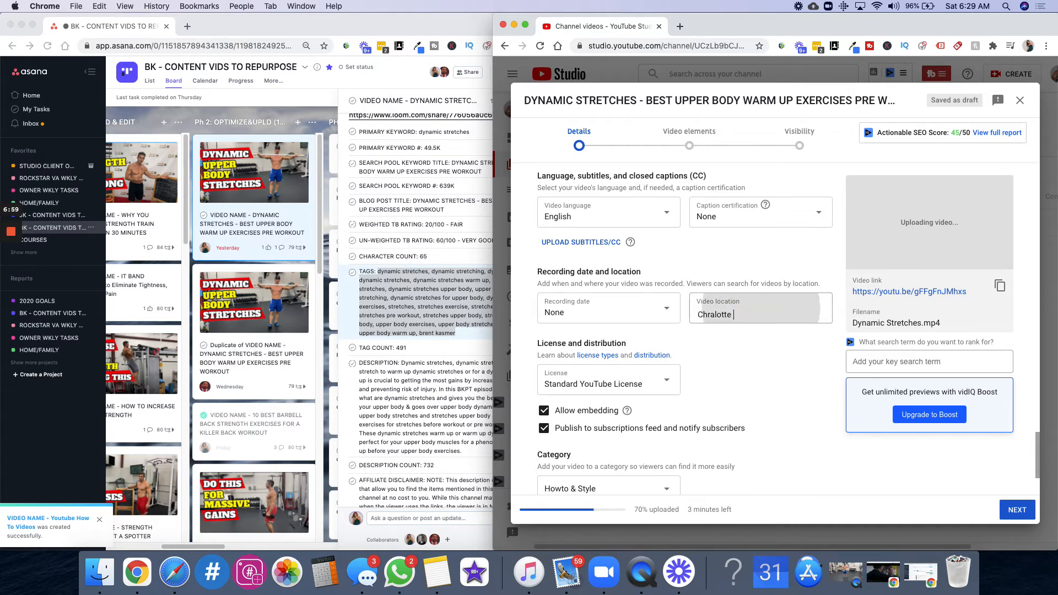
type("arlotte")
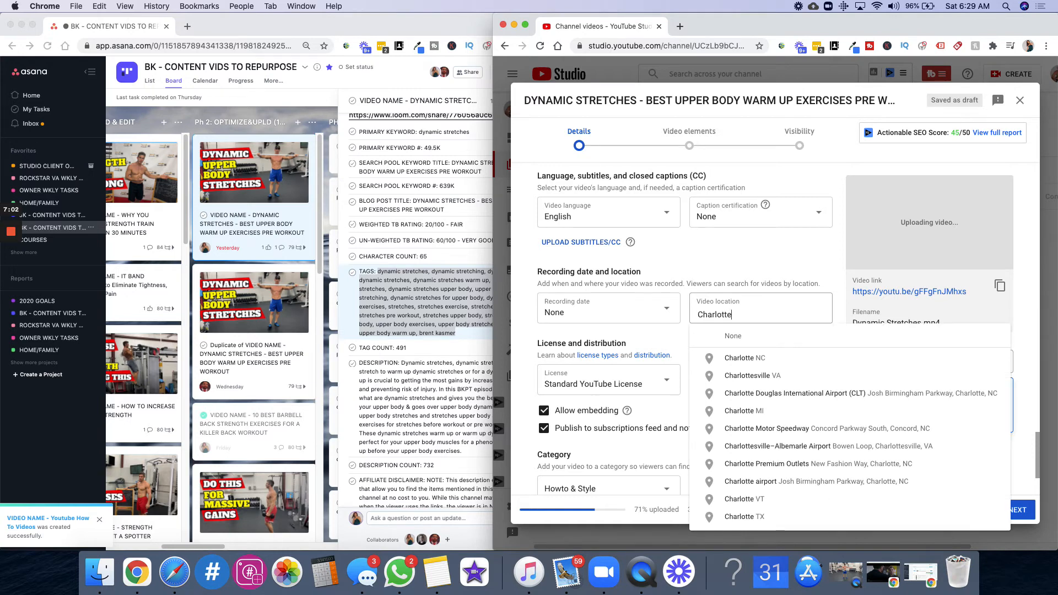
left_click(736, 357)
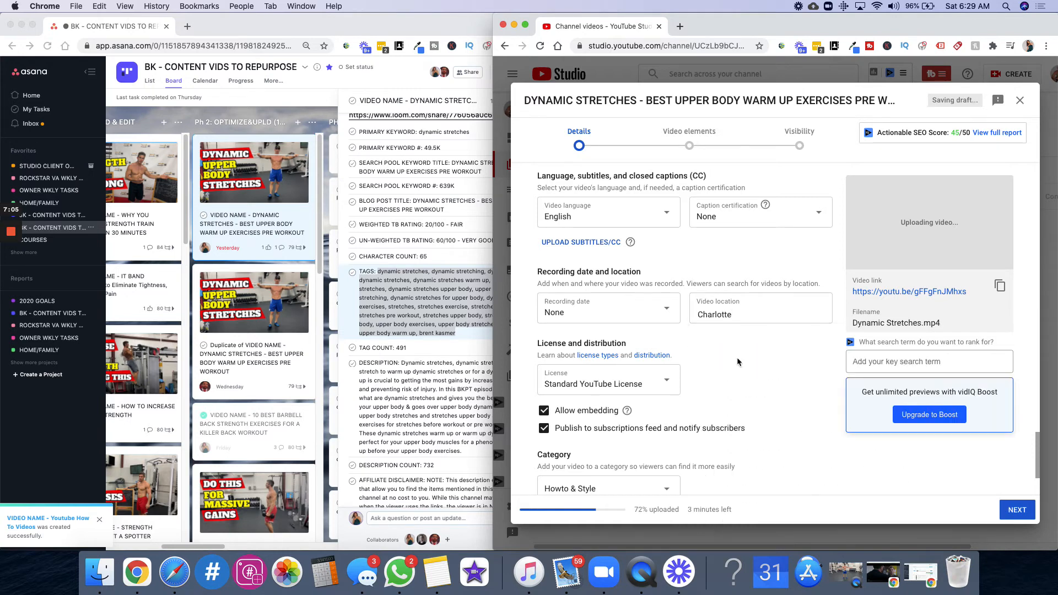
Try to extend the video location to "Charlotte NC", picking the Charlotte, NC suggestion again.
double_click(743, 316)
key("Right")
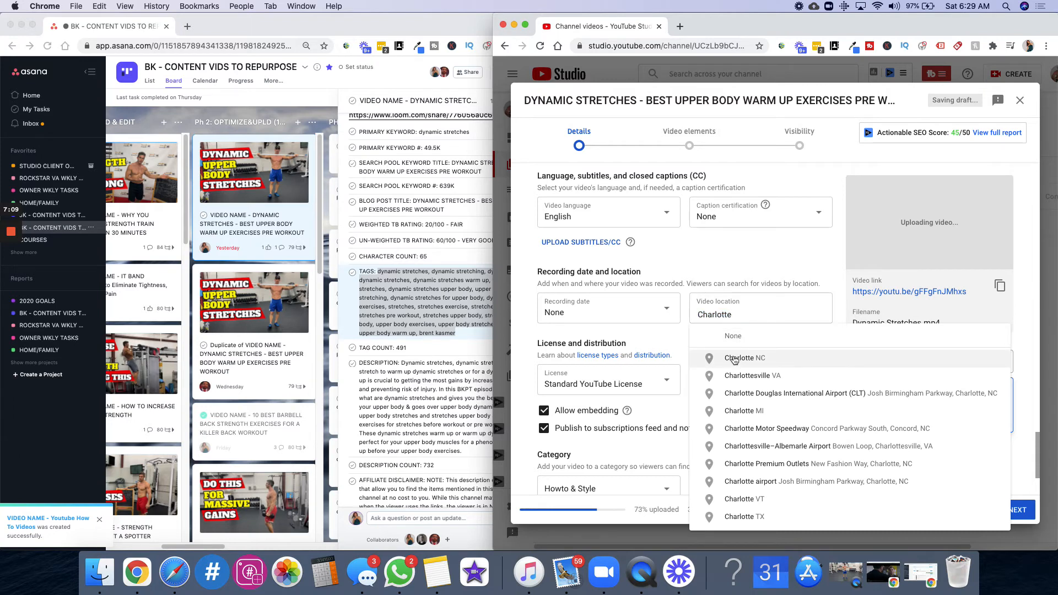
left_click(734, 357)
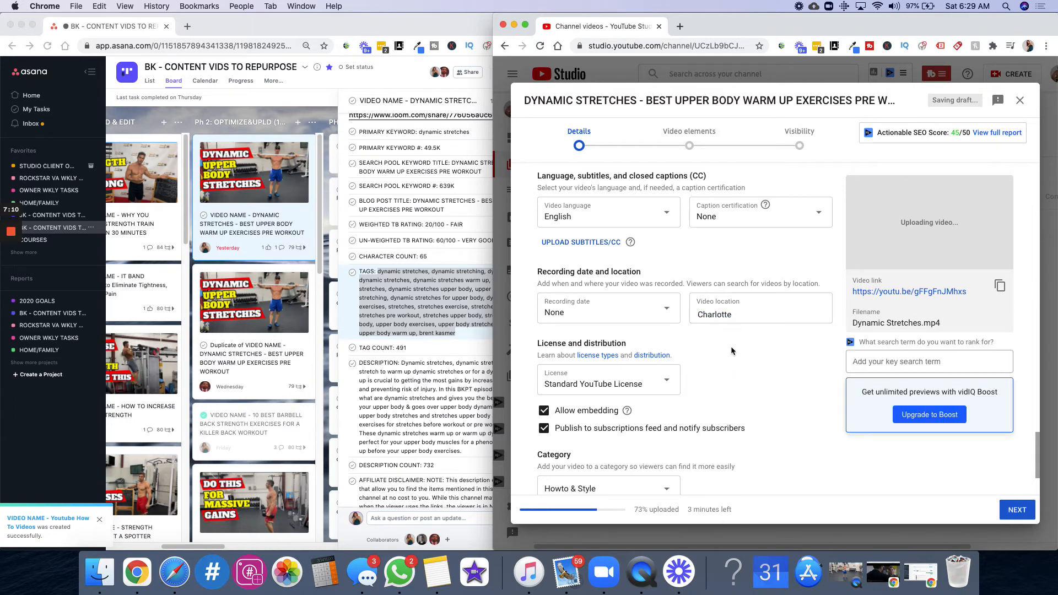
double_click(735, 314)
key("Right")
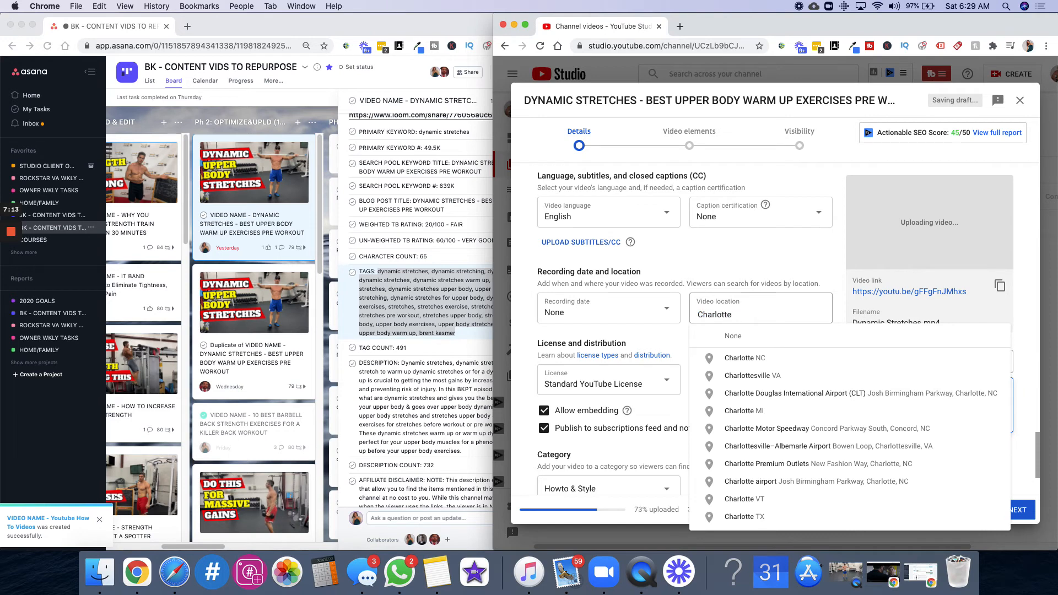
type("NC")
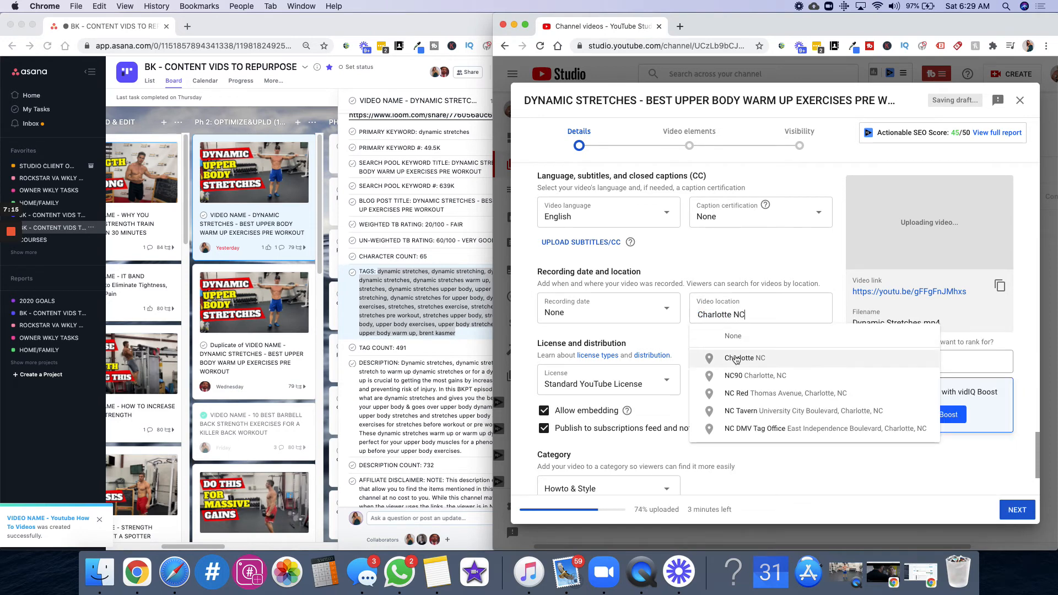
left_click(736, 359)
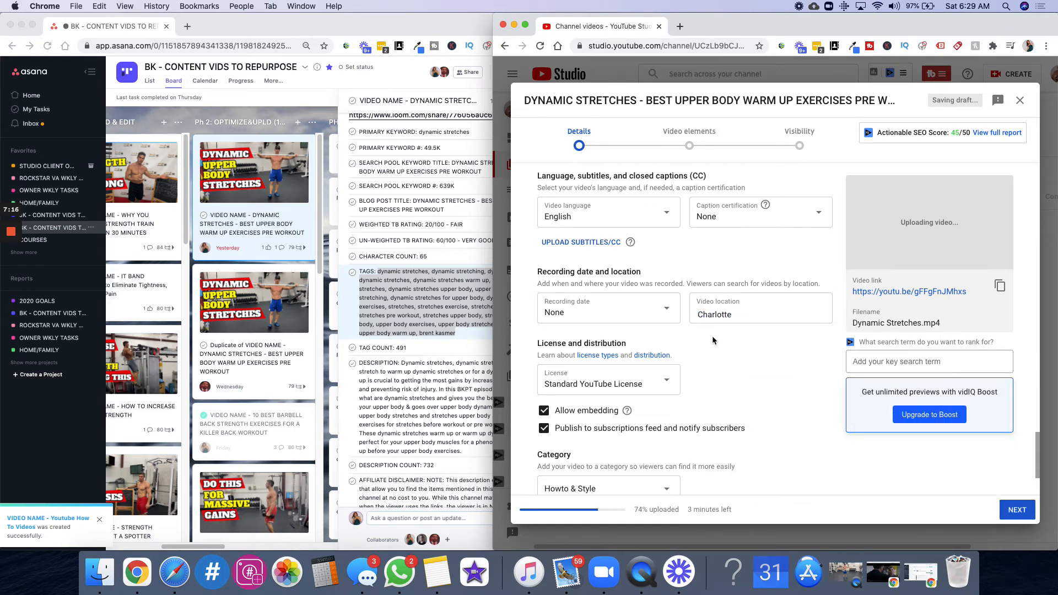
Review the video's license and category settings, checking the available categories and keeping Howto & Style.
scroll(698, 340, "down", 1)
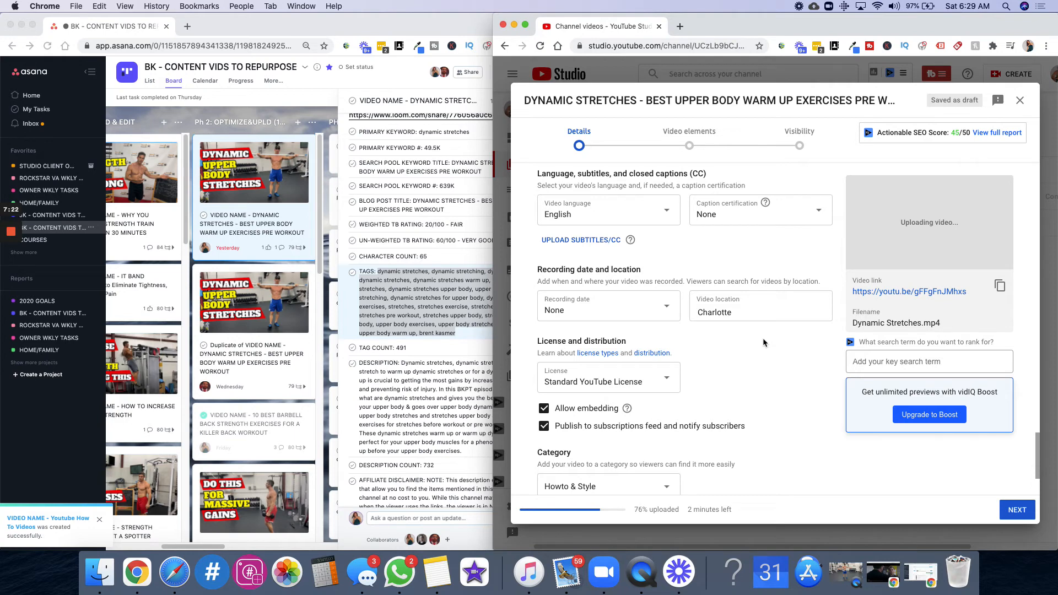
scroll(787, 346, "down", 4)
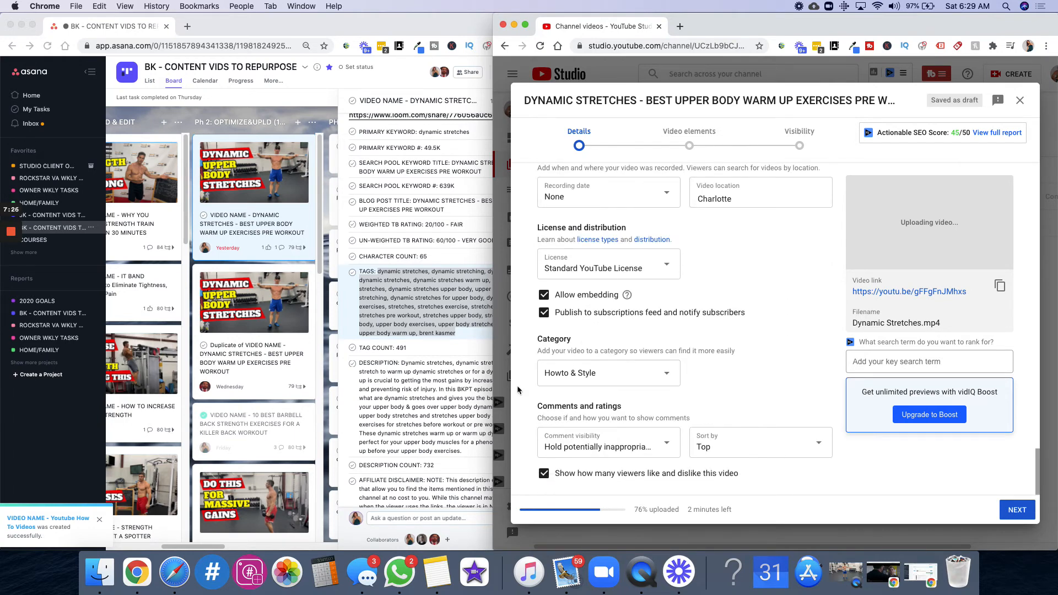
left_click(670, 372)
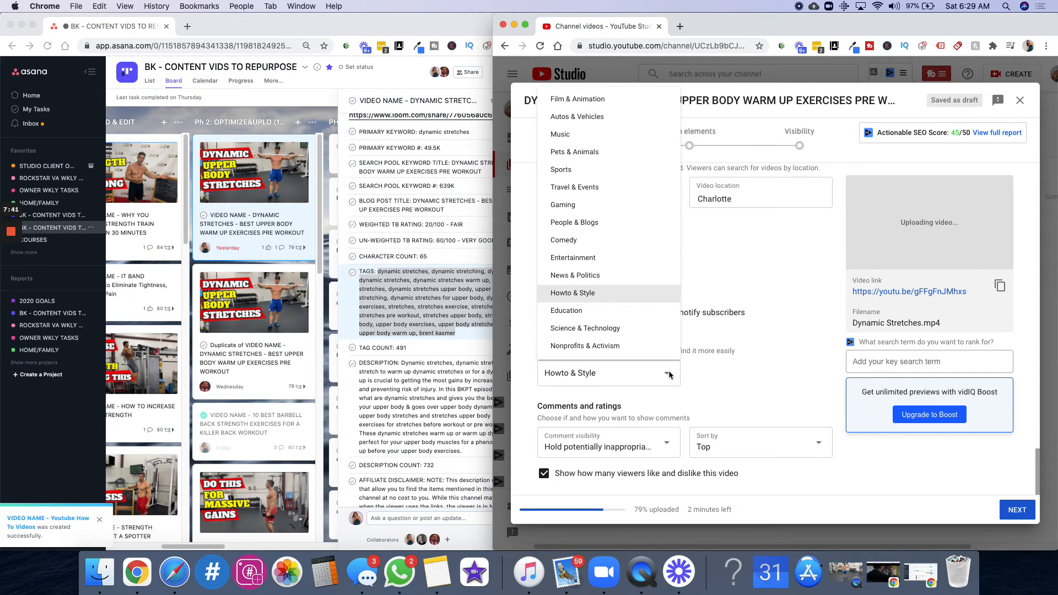
left_click(807, 379)
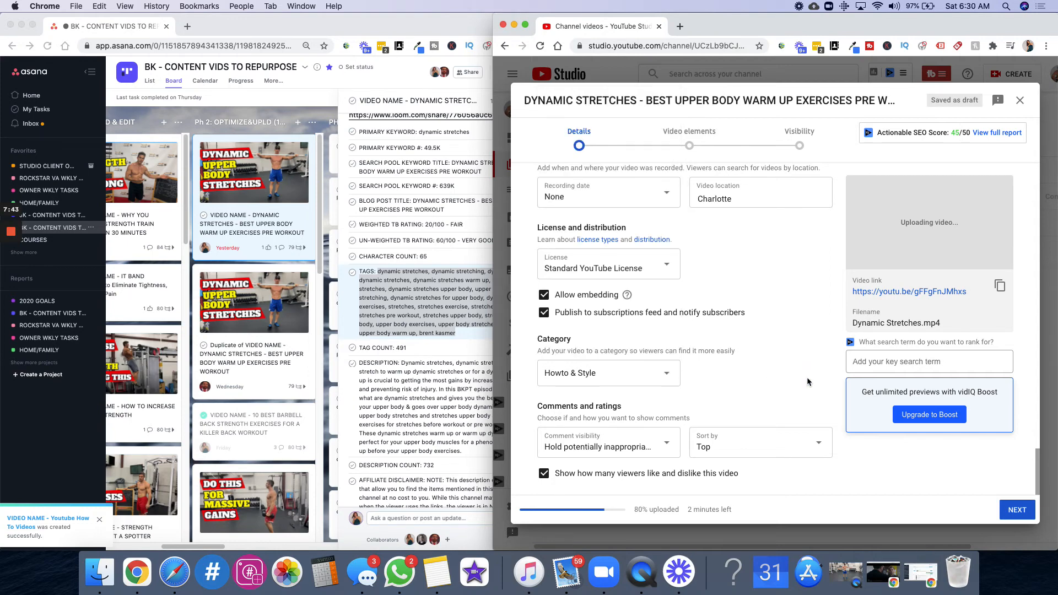
Proceed past the video elements without adding any, set the video's visibility to Unlisted and save it.
left_click(1013, 511)
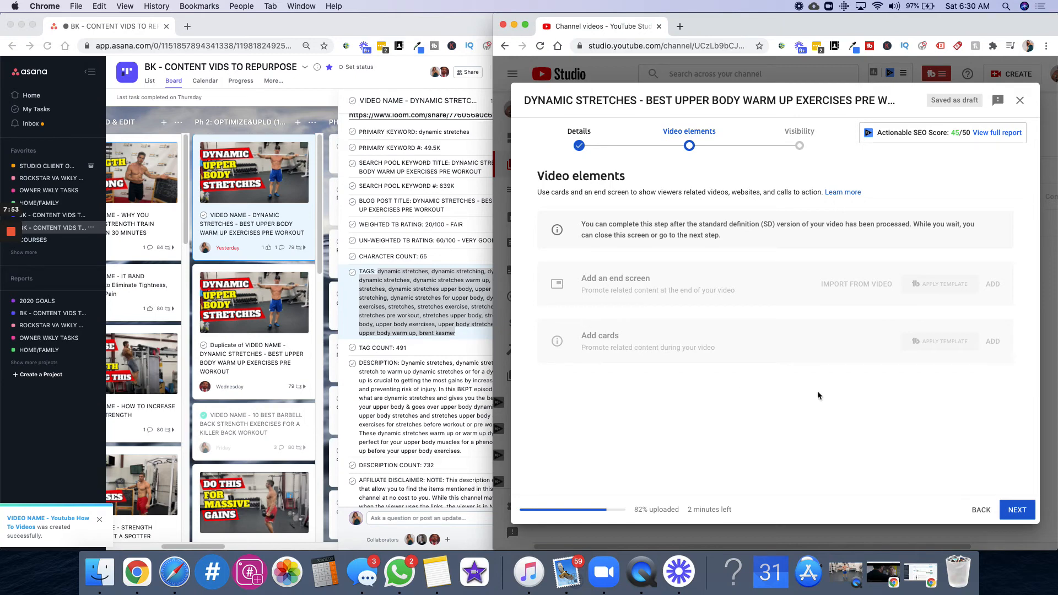
left_click(1018, 511)
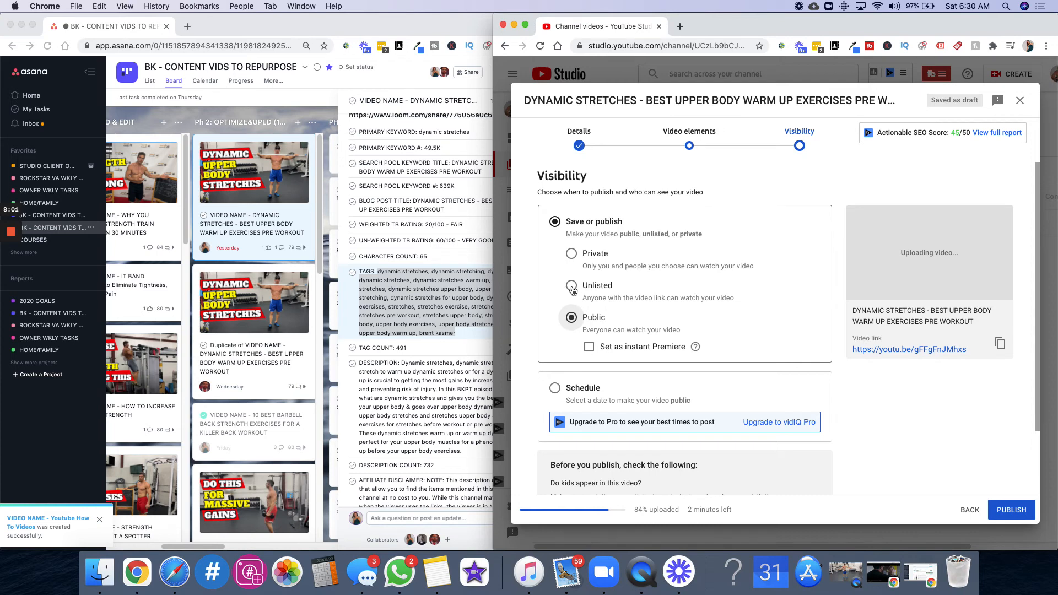
left_click(572, 286)
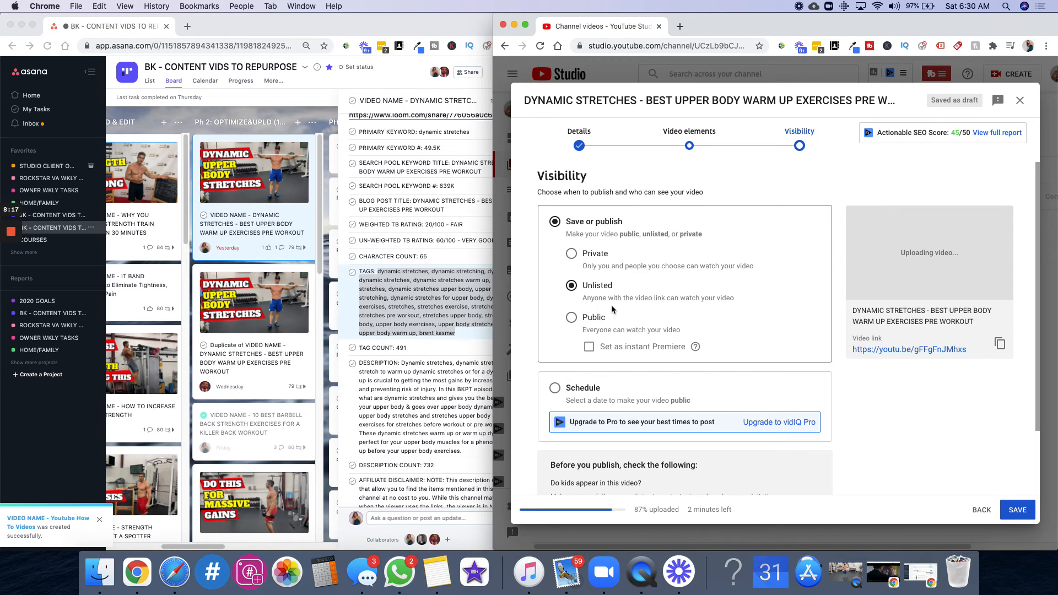
scroll(899, 413, "down", 3)
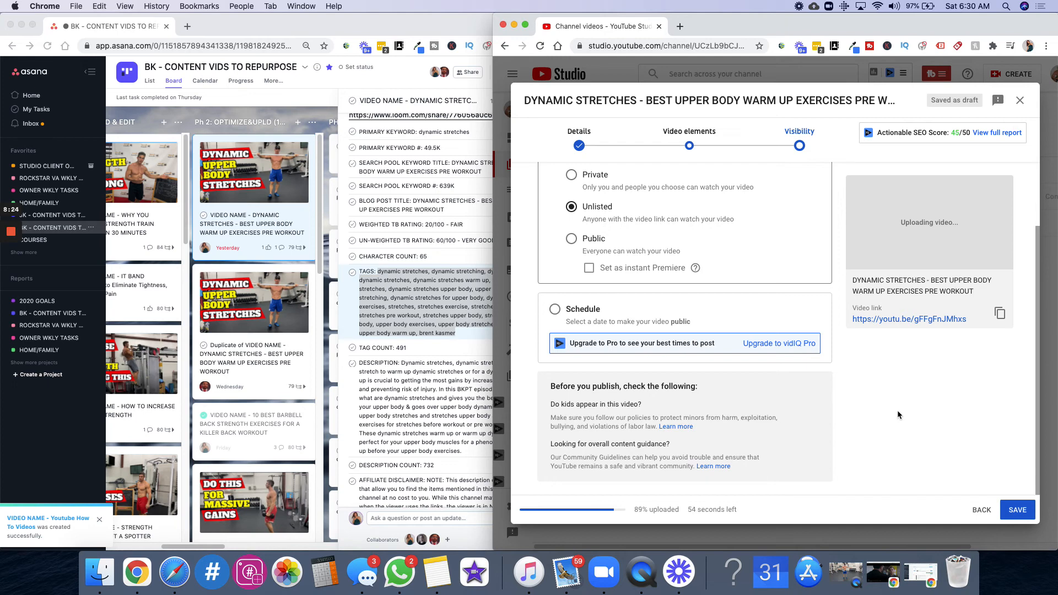
left_click(1020, 513)
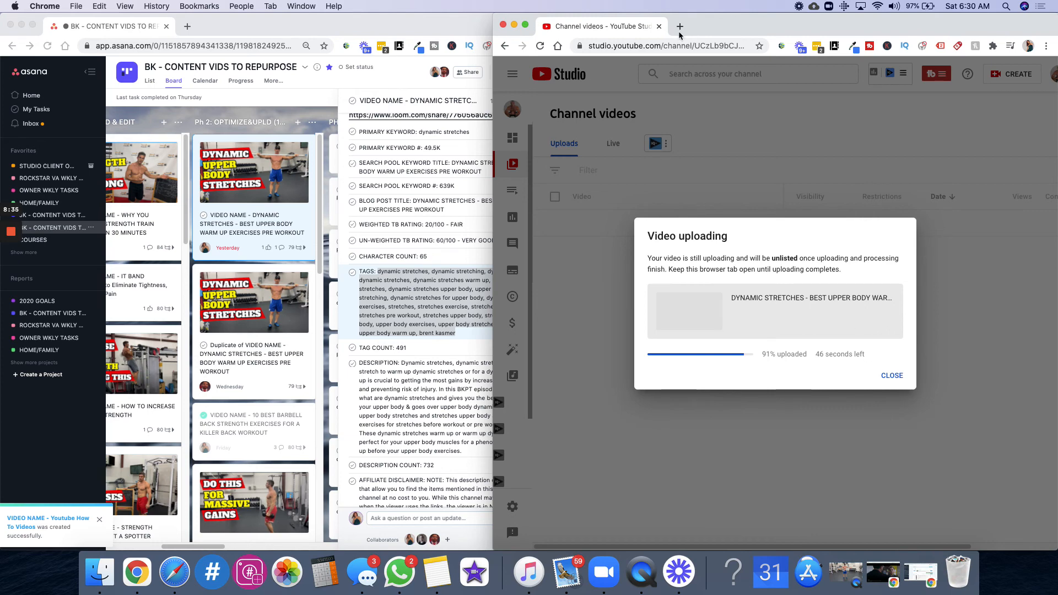
Switch back to the Dynamic Stretches task in Asana.
left_click(487, 133)
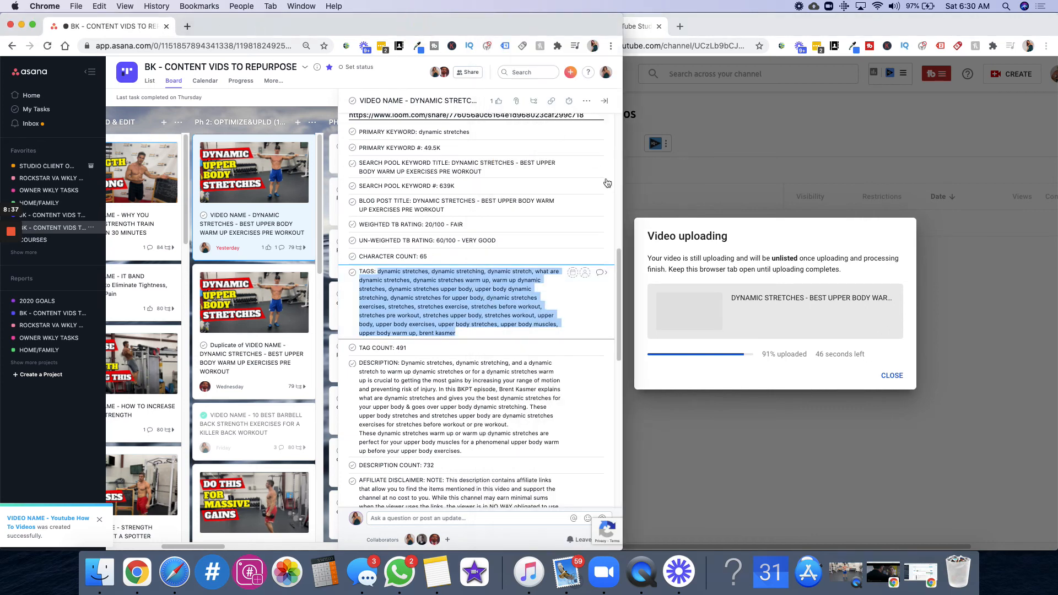